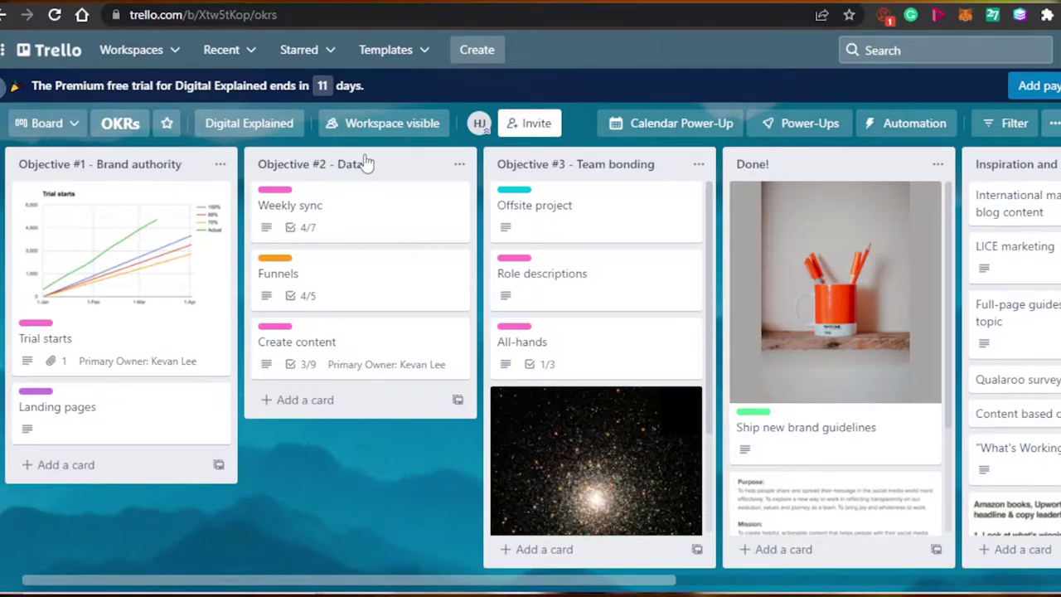
# - Browse the featured Power-Ups directory and add the Crmble Power-Up to the OKRs board
pyautogui.click(815, 126)
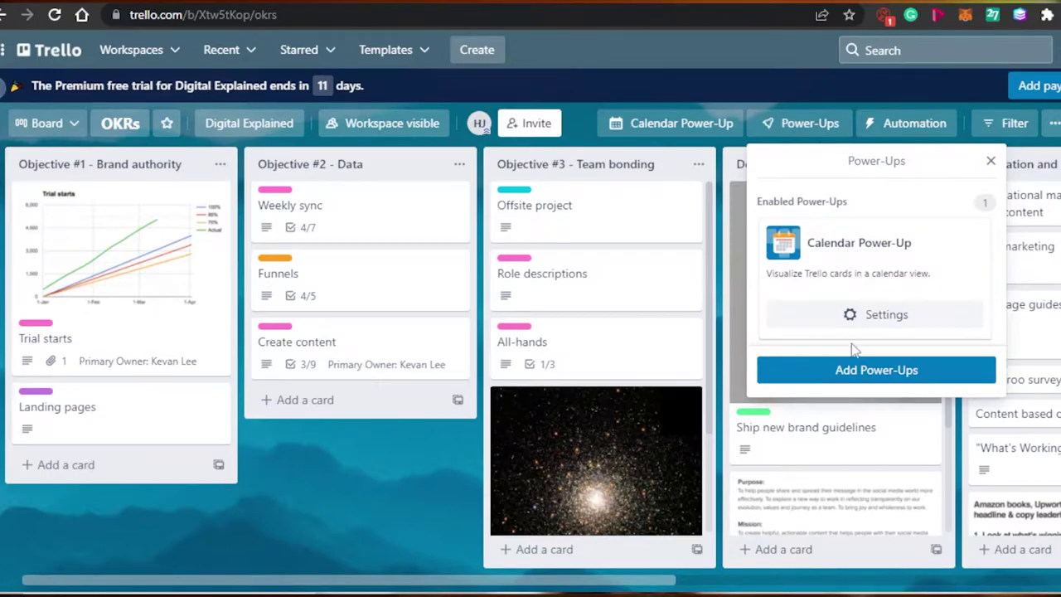
pyautogui.click(854, 371)
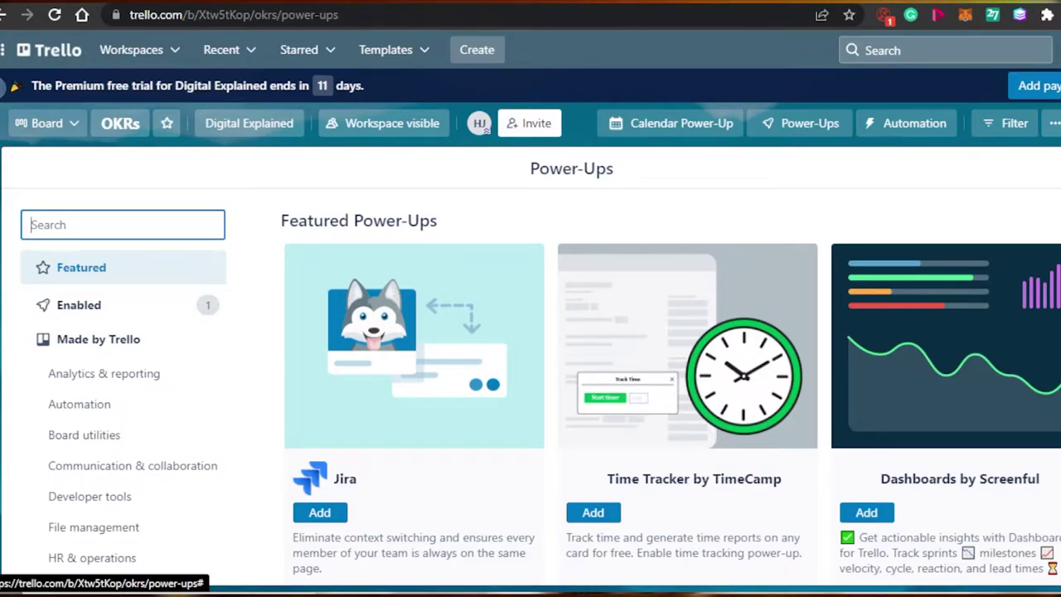
pyautogui.scroll(-5, 663, 373)
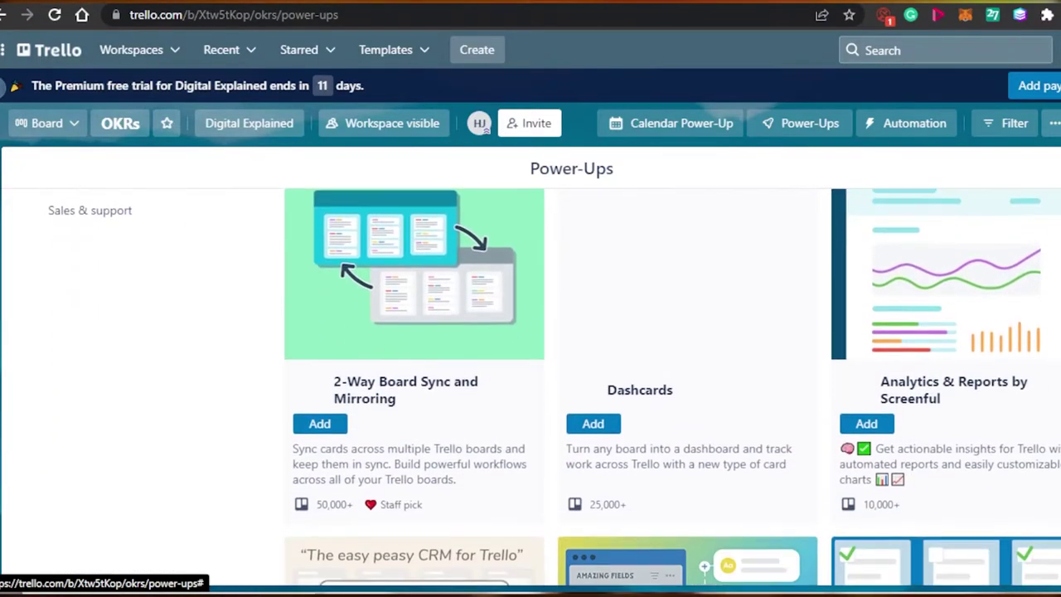
pyautogui.scroll(-5, 663, 390)
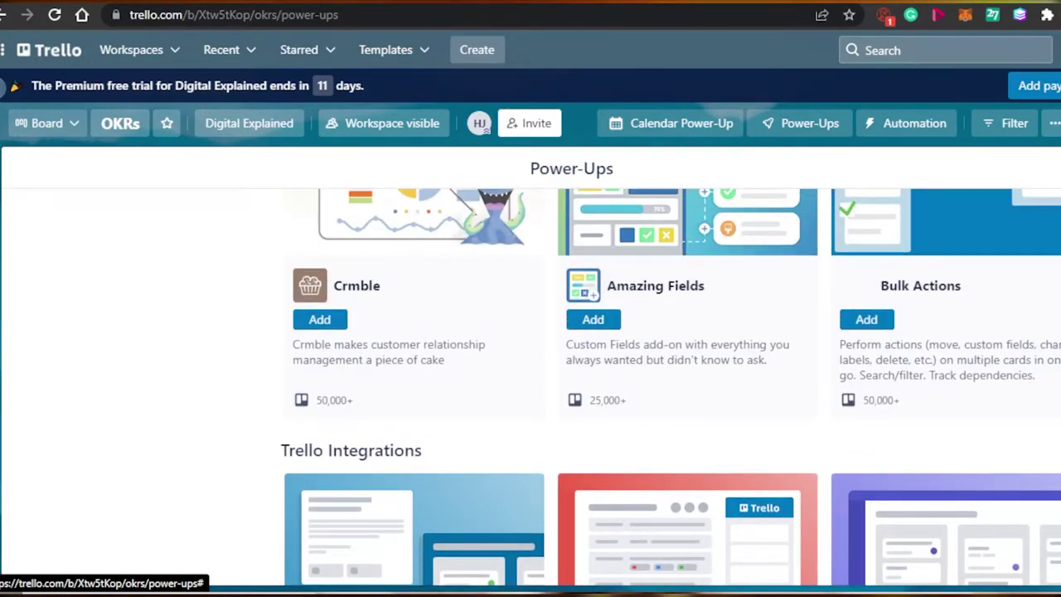
pyautogui.scroll(4, 663, 373)
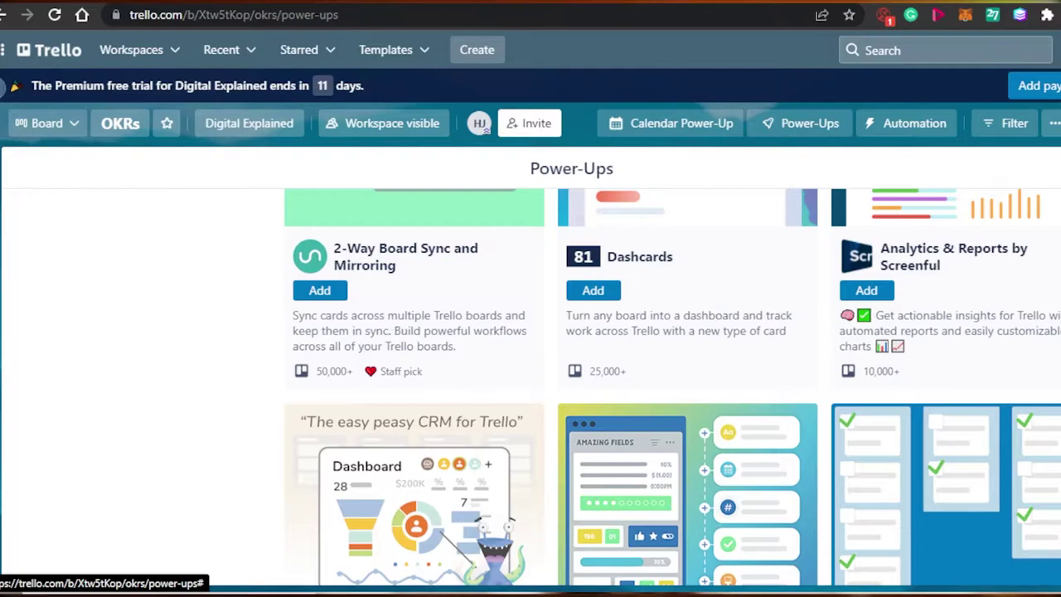
pyautogui.scroll(-2, 404, 291)
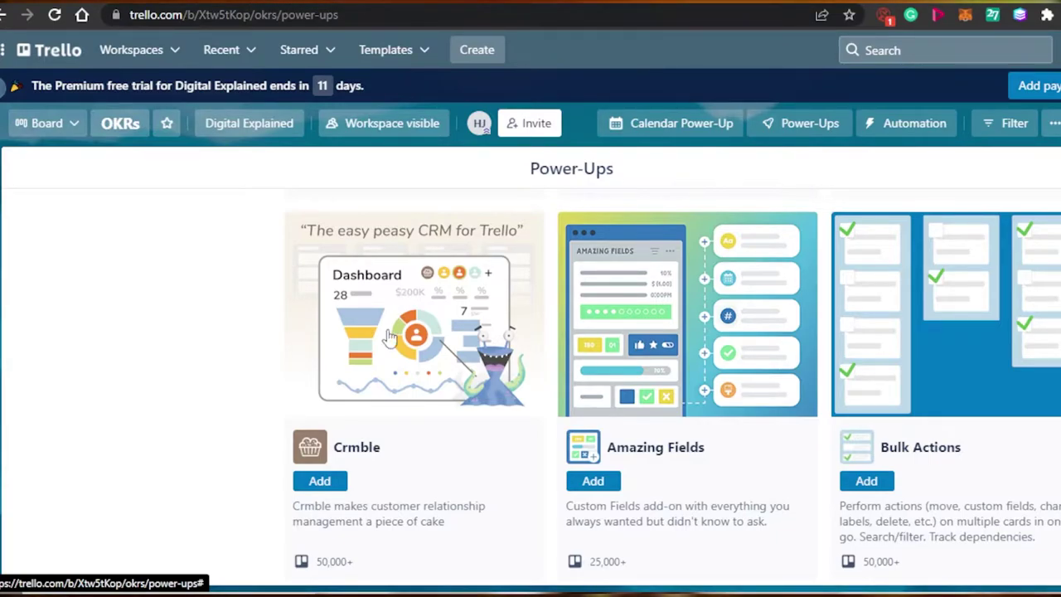
pyautogui.click(321, 483)
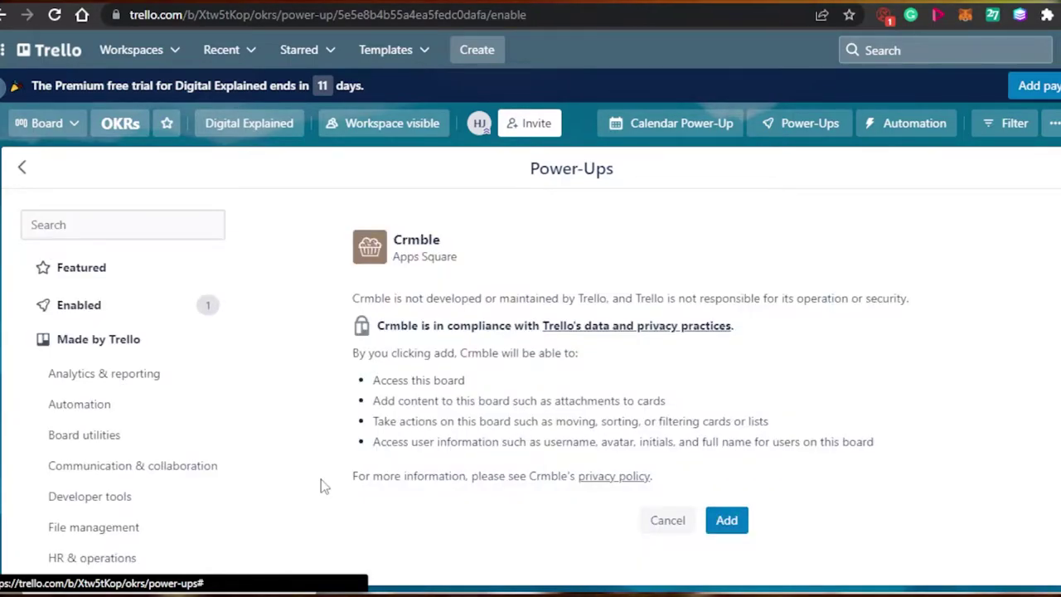
pyautogui.press('Escape')
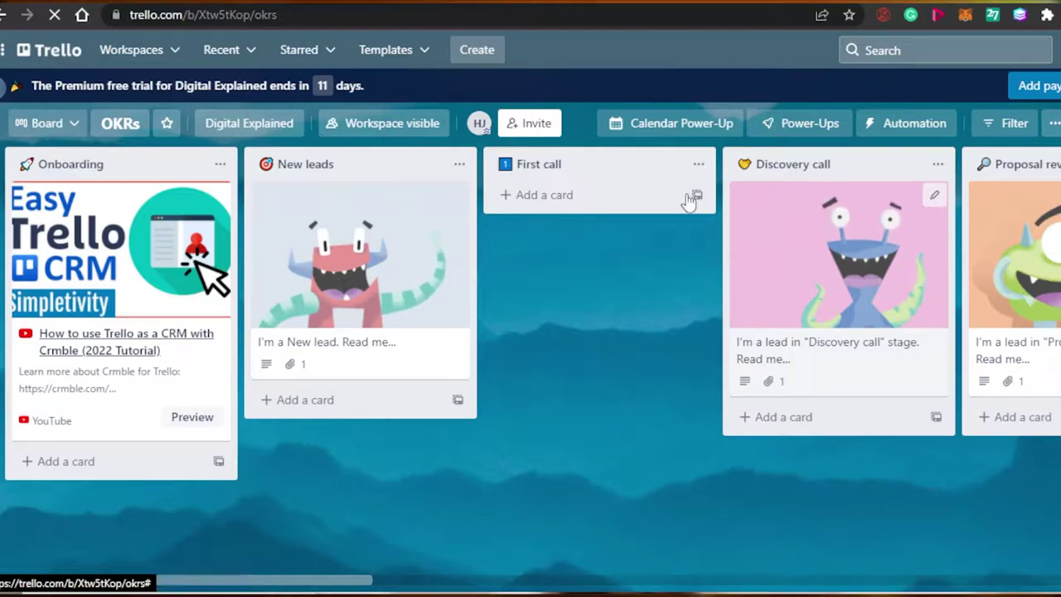
# - Check the list of Power-Ups enabled on the OKRs board and close it
pyautogui.click(803, 123)
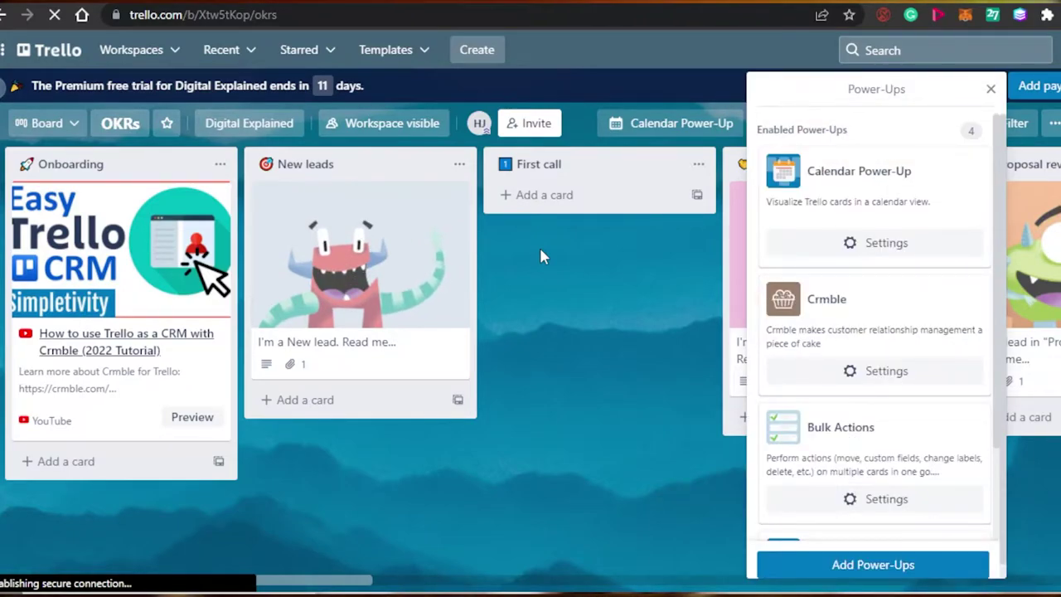
pyautogui.scroll(-1, 999, 277)
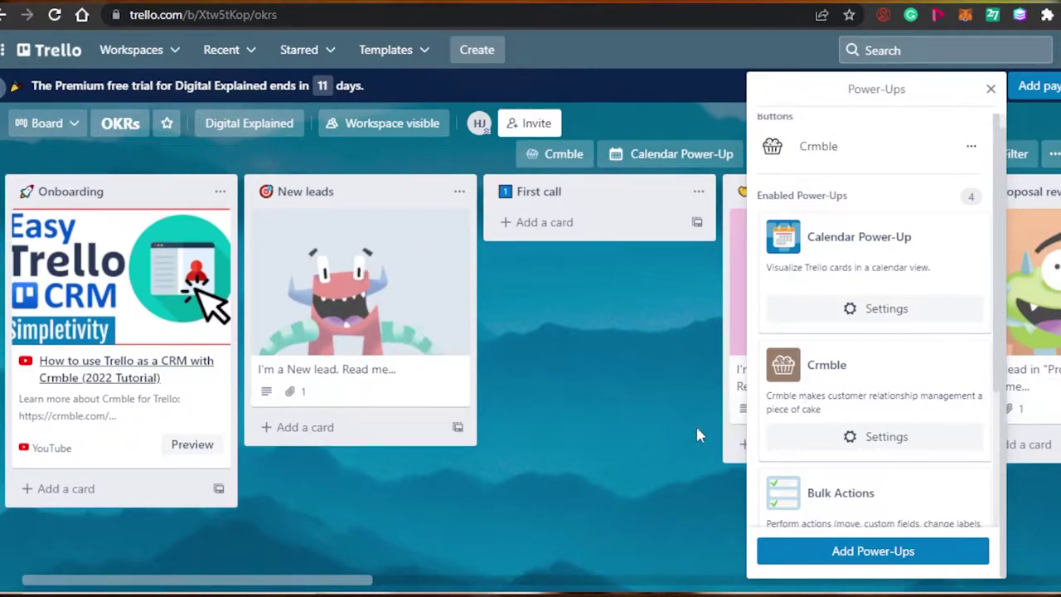
pyautogui.click(602, 425)
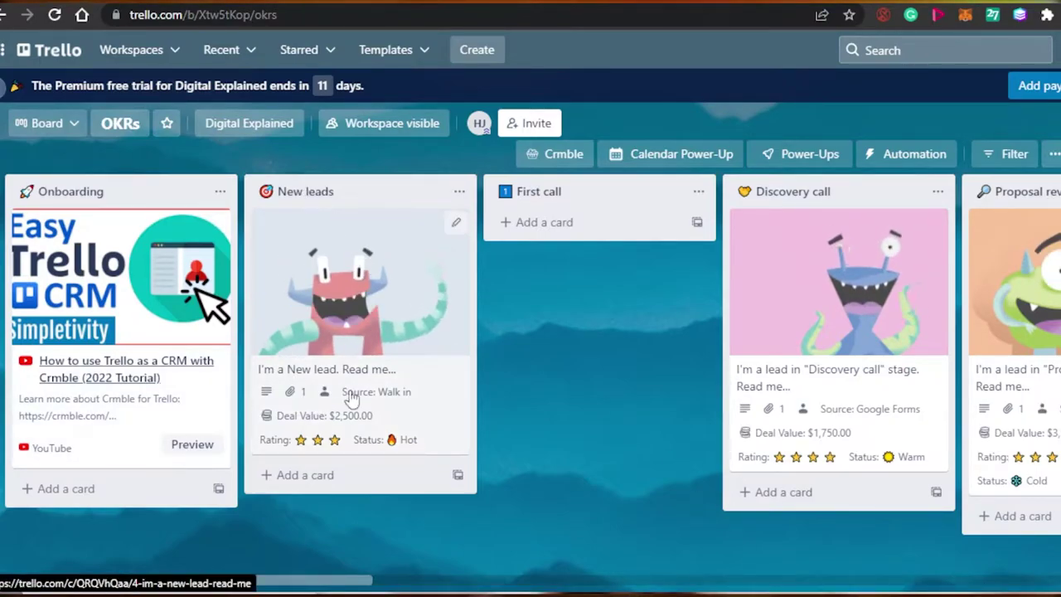
# - Examine the Crmble sales pipeline lists and their lead cards on the board, from Onboarding through Future follow-up
pyautogui.moveTo(272, 587); pyautogui.dragTo(214, 578)
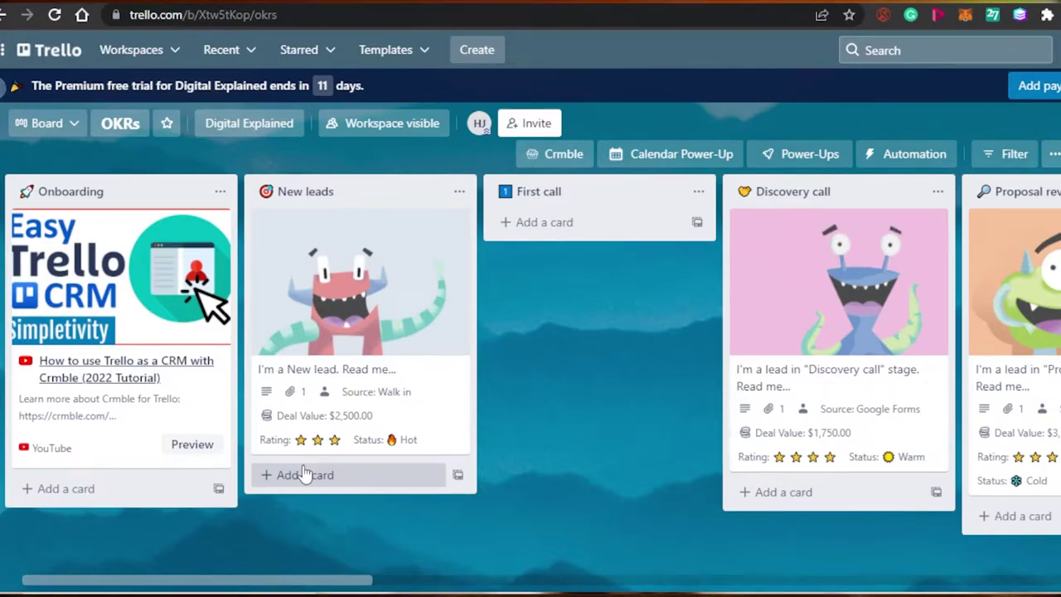
pyautogui.hscroll(5, 307, 477)
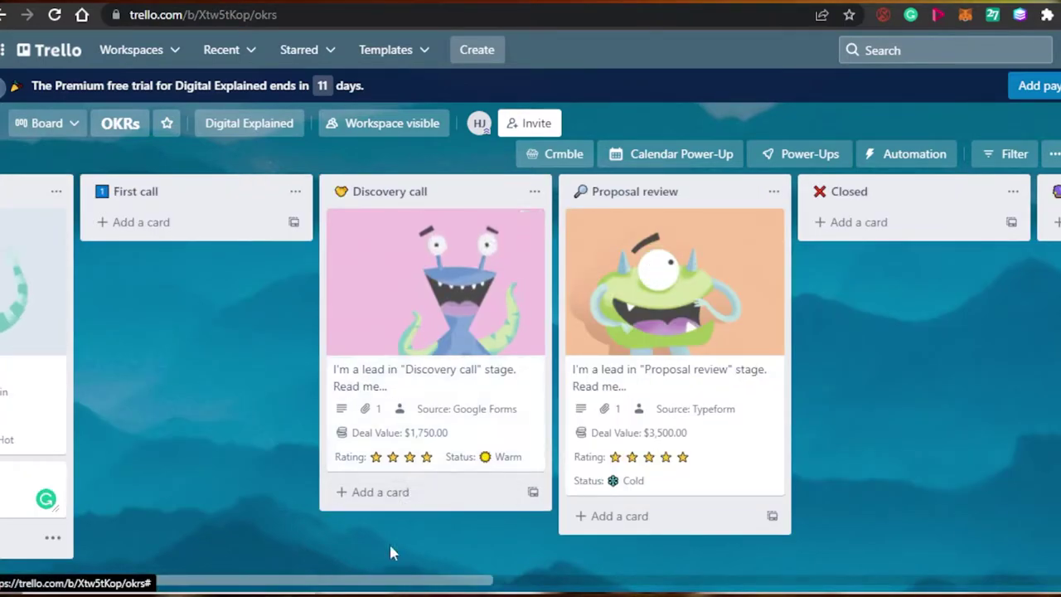
pyautogui.hscroll(8, 465, 555)
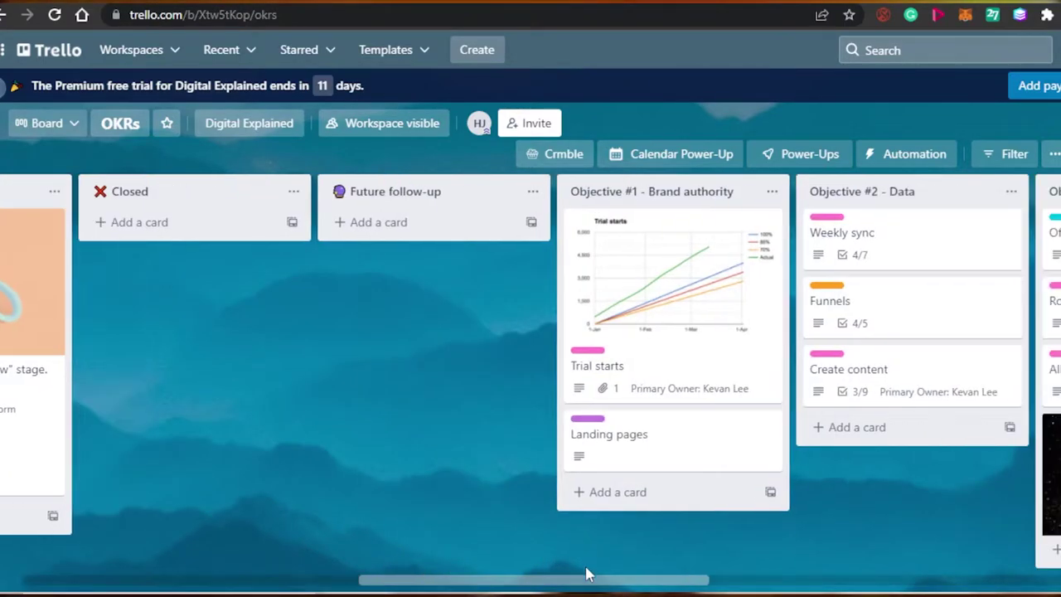
pyautogui.moveTo(580, 580); pyautogui.dragTo(388, 586)
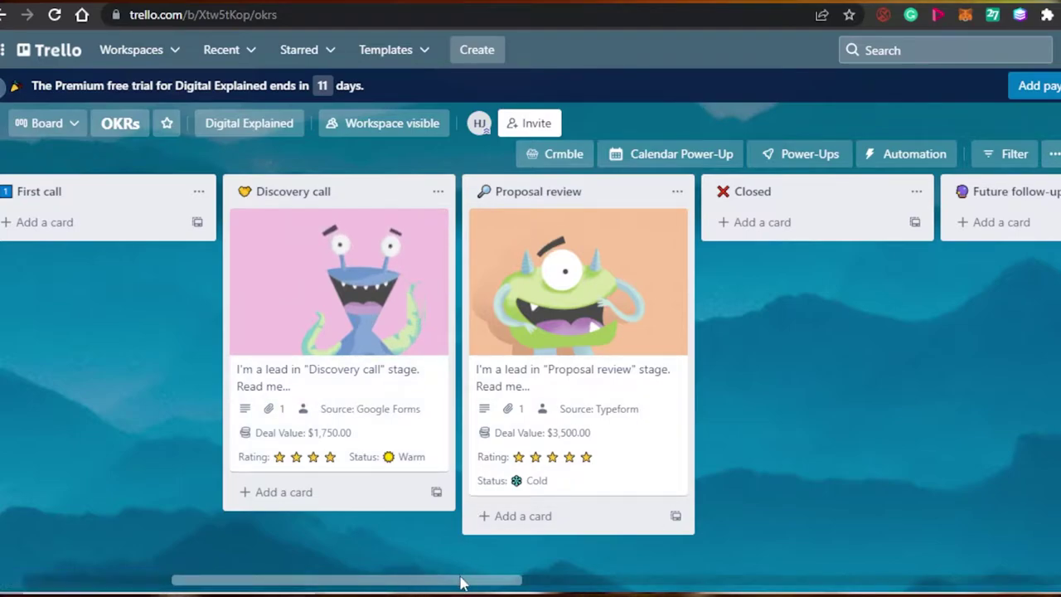
pyautogui.hscroll(-6, 343, 582)
pyautogui.hscroll(2, 437, 588)
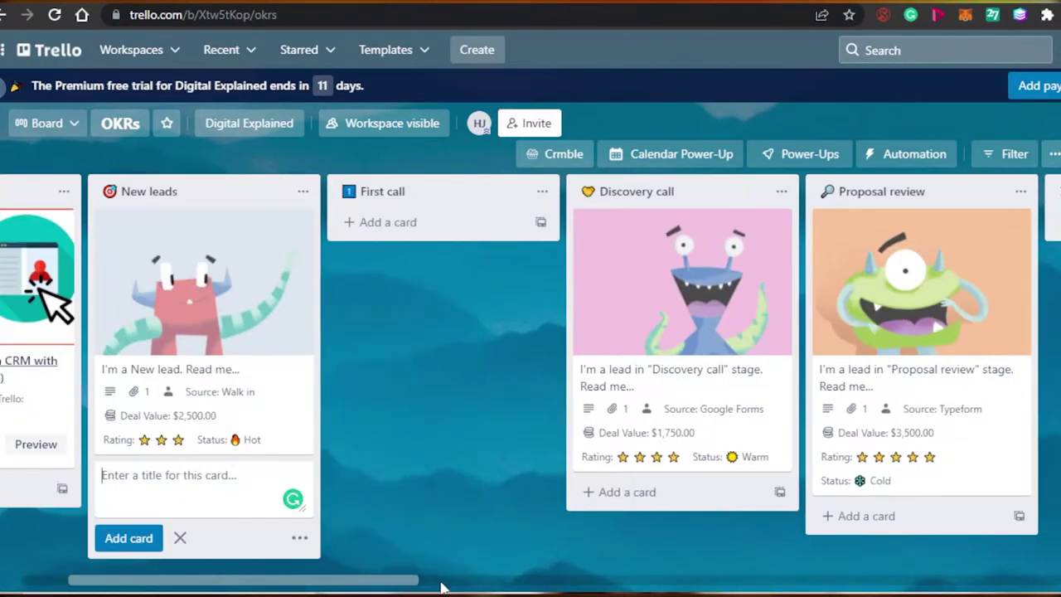
pyautogui.hscroll(6, 436, 589)
pyautogui.hscroll(-5, 523, 569)
pyautogui.hscroll(-3, 348, 580)
pyautogui.hscroll(12, 558, 571)
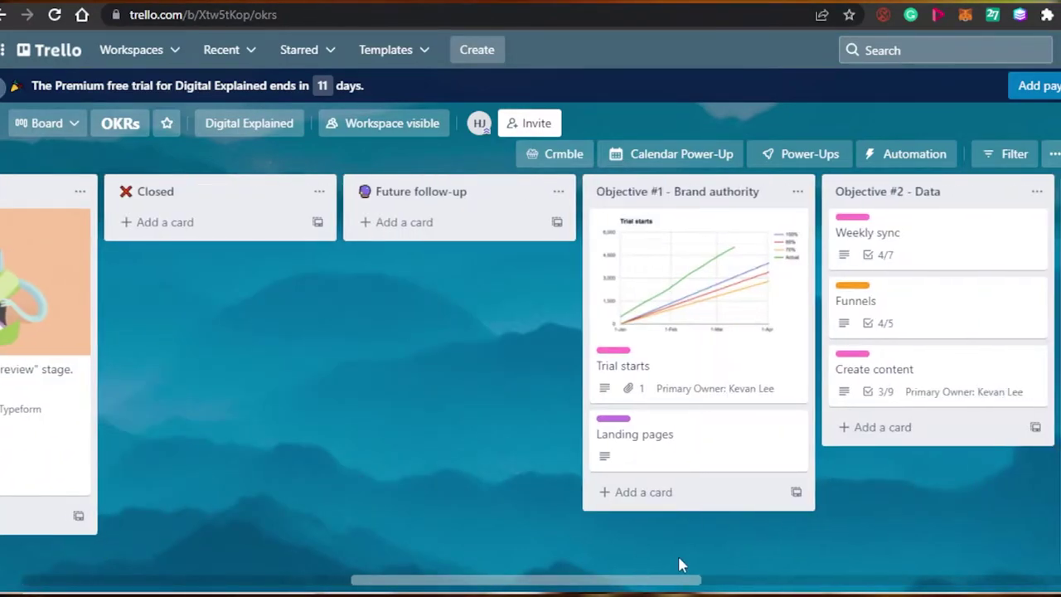
pyautogui.hscroll(2, 678, 563)
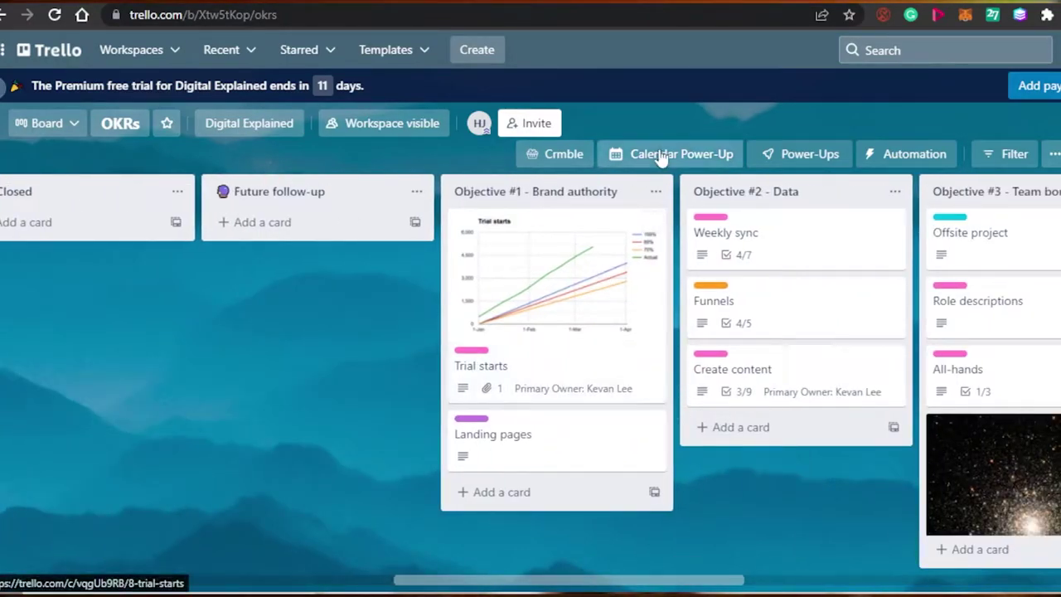
# - Review the Crmble and Bulk Actions entries among the enabled Power-Ups and close the list
pyautogui.click(771, 155)
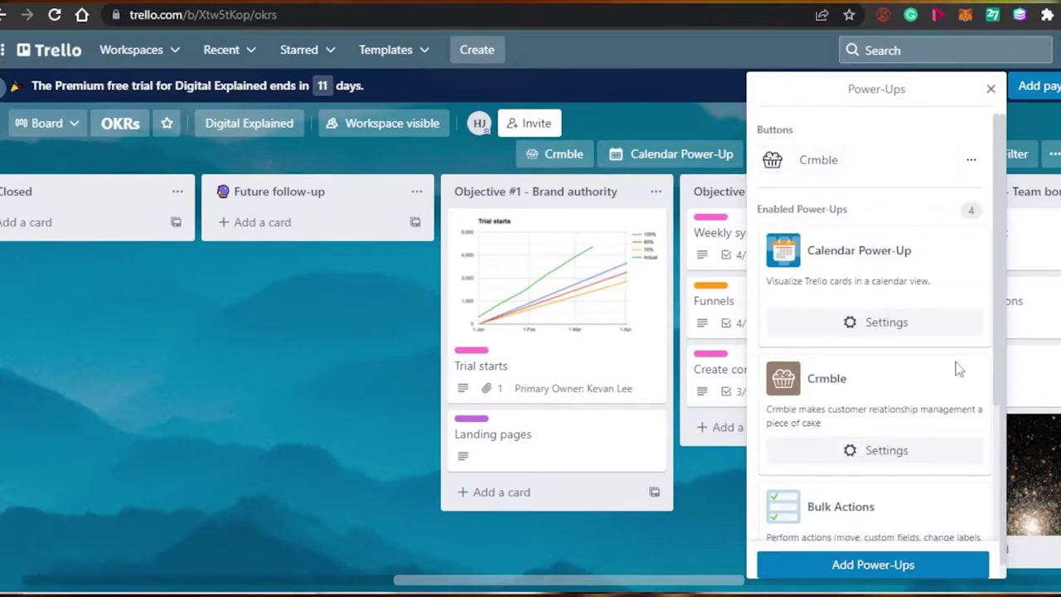
pyautogui.scroll(-1, 999, 489)
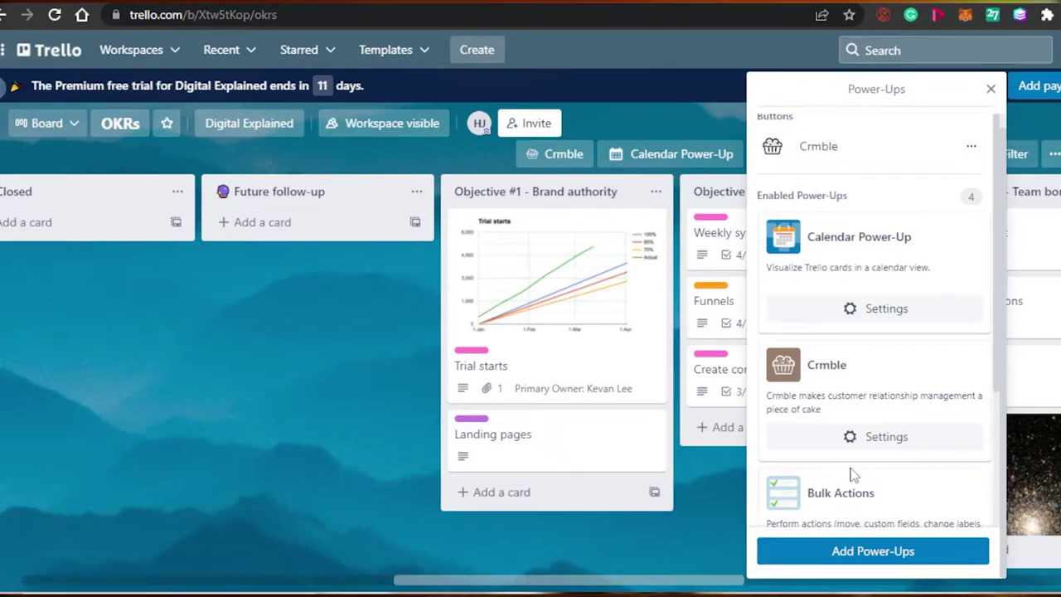
pyautogui.click(991, 89)
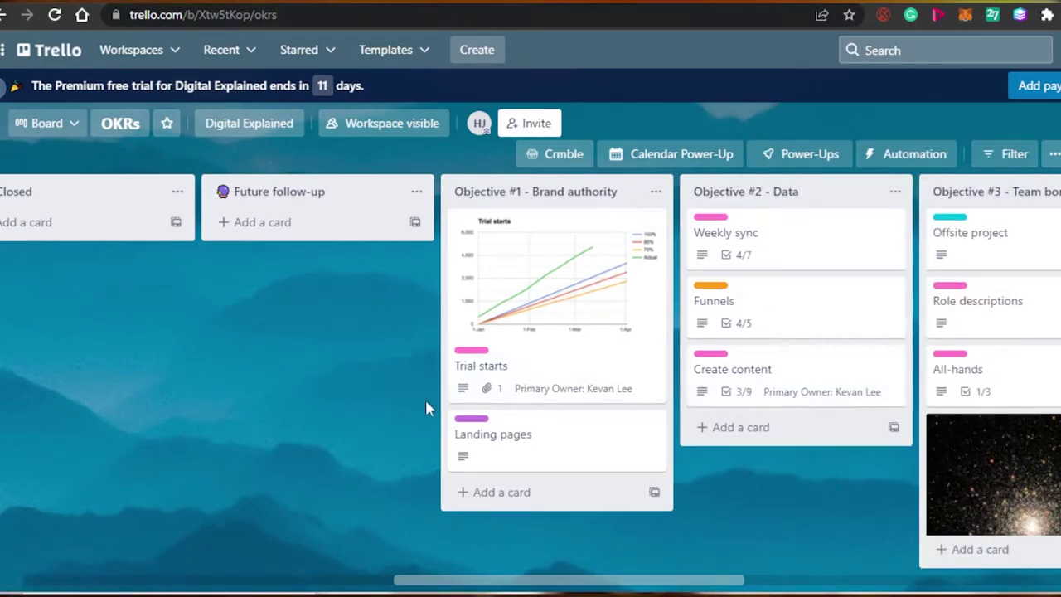
# - View the board's Objective, Done! and Inspiration and ideas lists, and look through the enabled Power-Ups again
pyautogui.moveTo(430, 585); pyautogui.dragTo(630, 572)
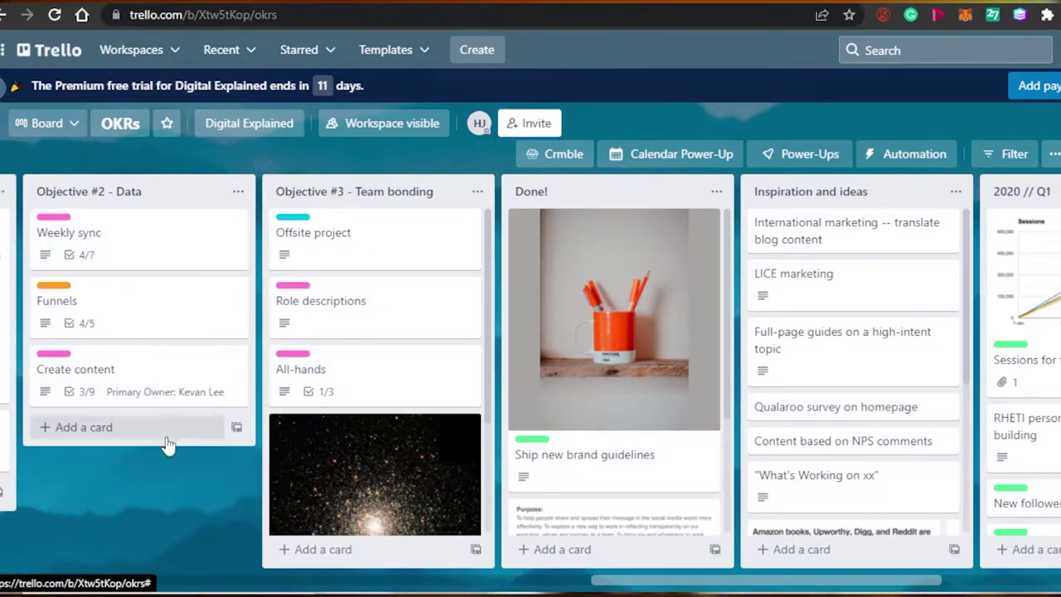
pyautogui.click(808, 154)
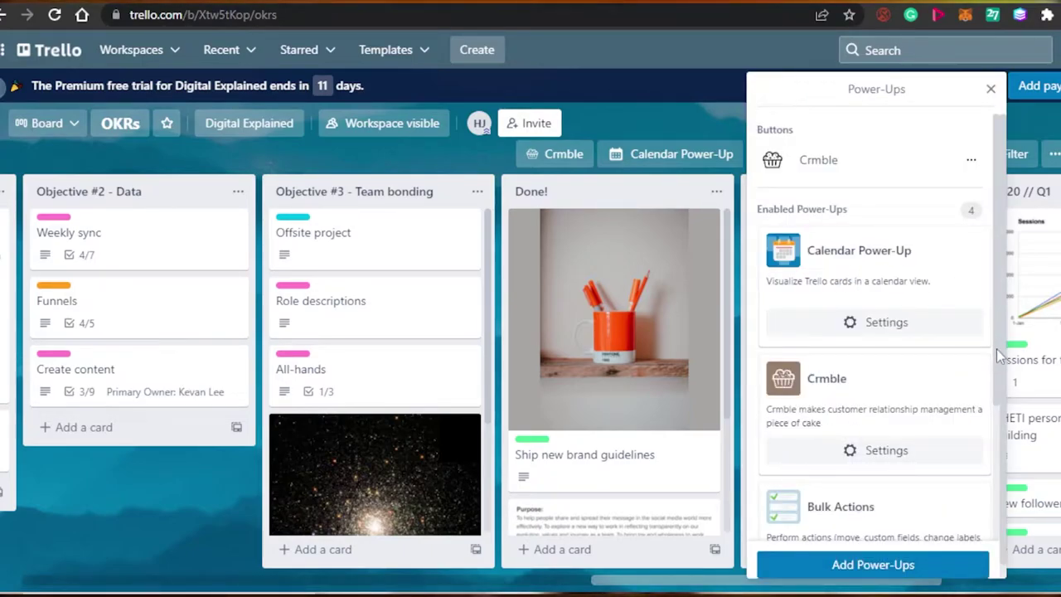
pyautogui.scroll(-2, 1001, 381)
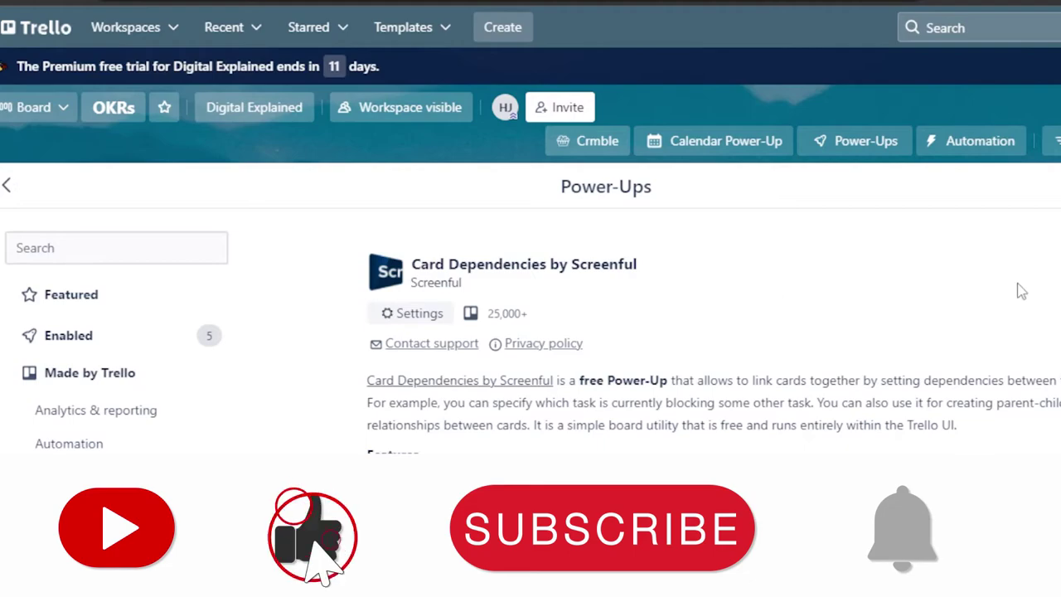
# - Read the features and demo of the Card Dependencies by Screenful Power-Up on its description page
pyautogui.scroll(-2, 713, 332)
pyautogui.scroll(-2, 712, 331)
pyautogui.scroll(3, 712, 332)
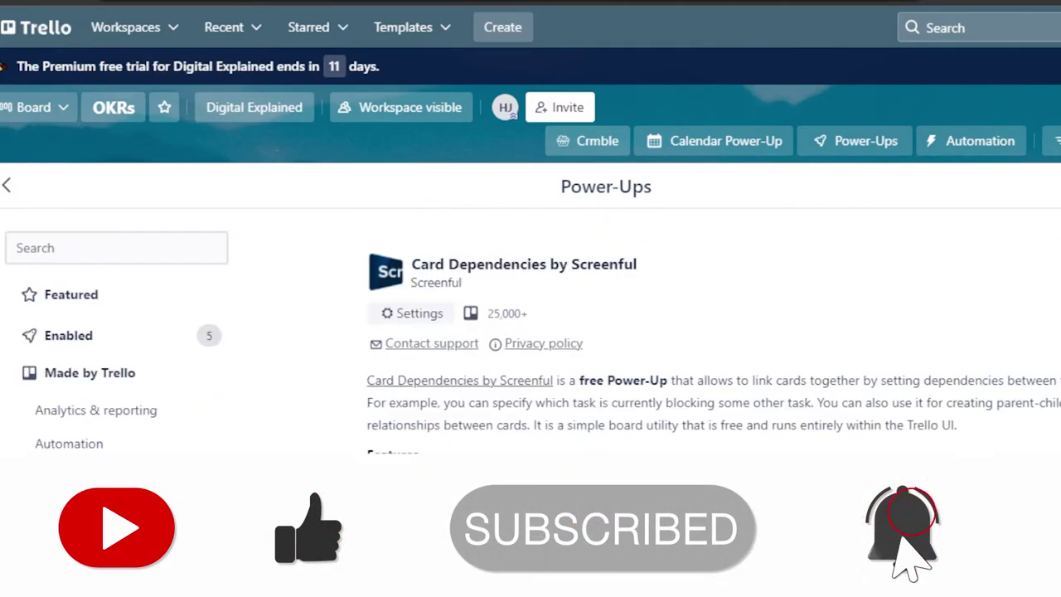
pyautogui.scroll(-4, 663, 373)
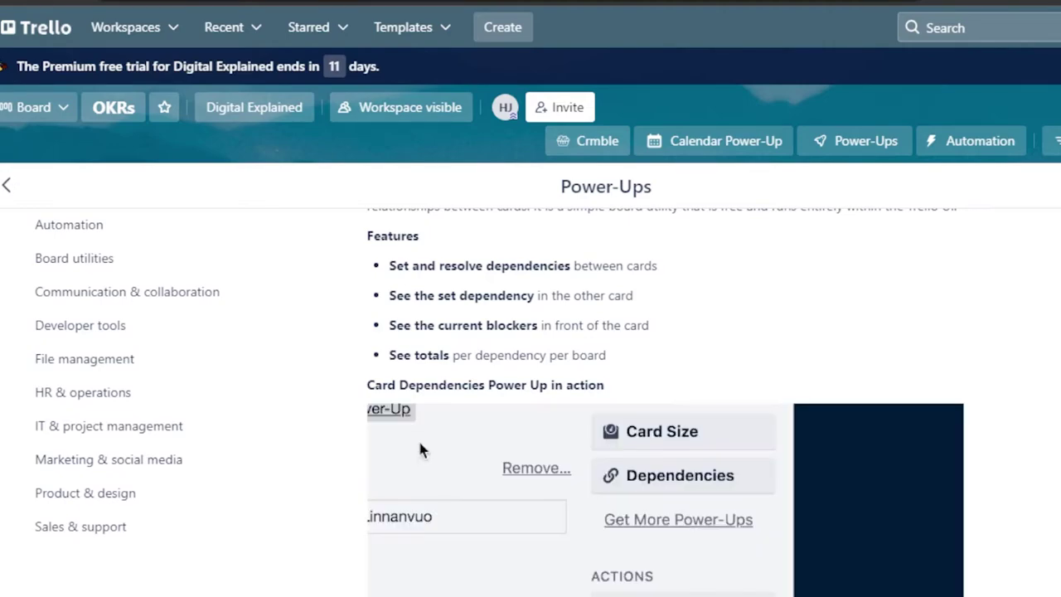
pyautogui.scroll(-5, 663, 398)
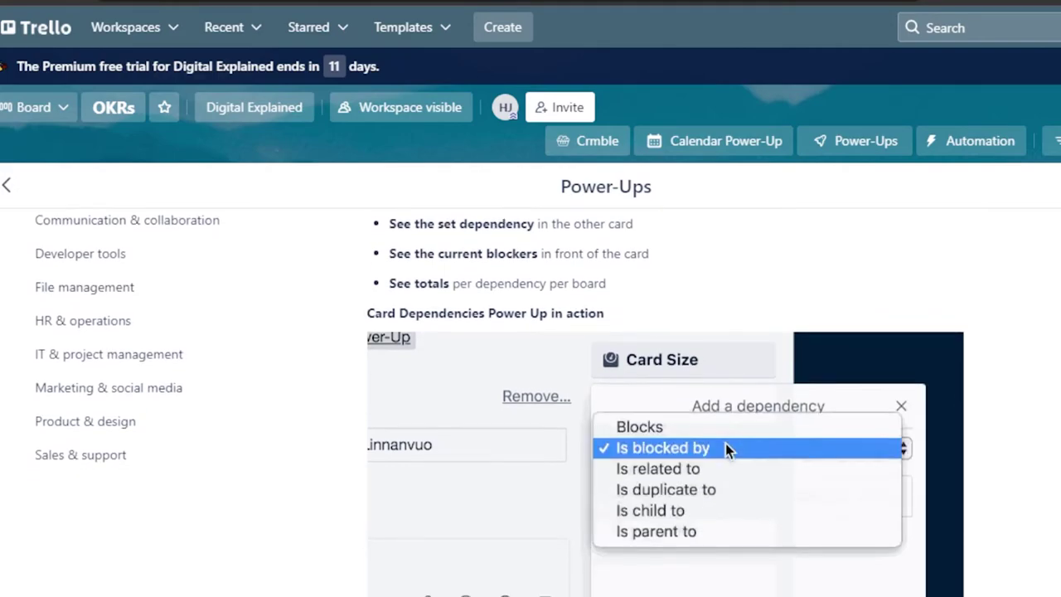
pyautogui.scroll(1, 663, 381)
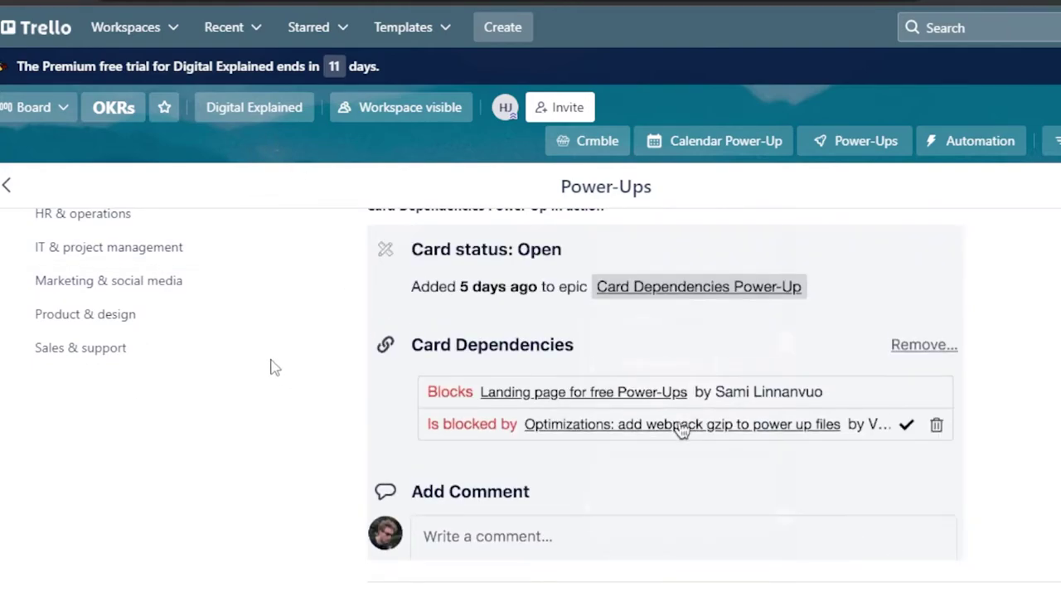
pyautogui.scroll(1, 680, 464)
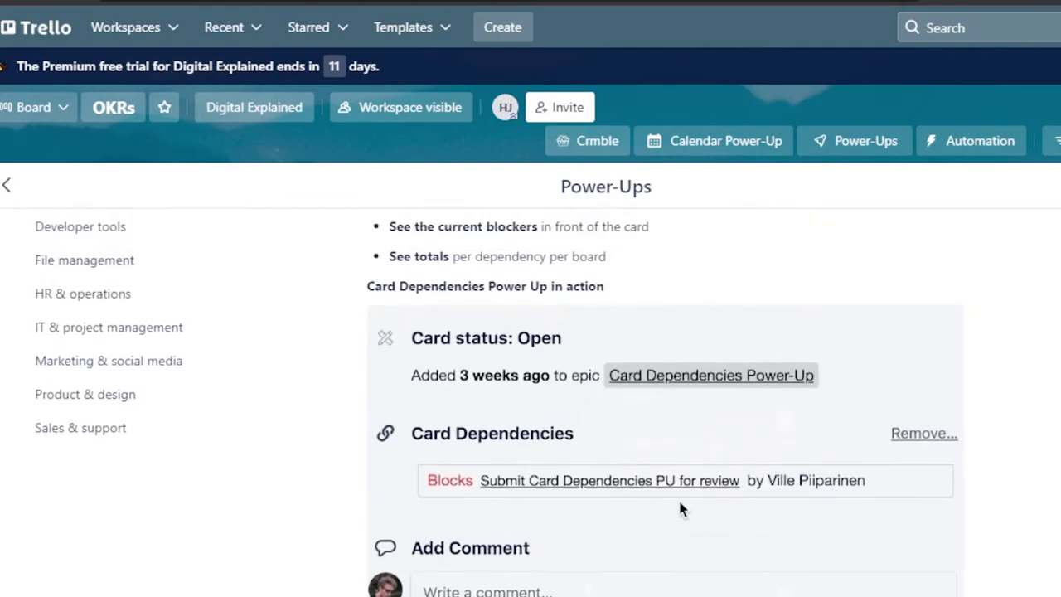
pyautogui.scroll(-1, 663, 398)
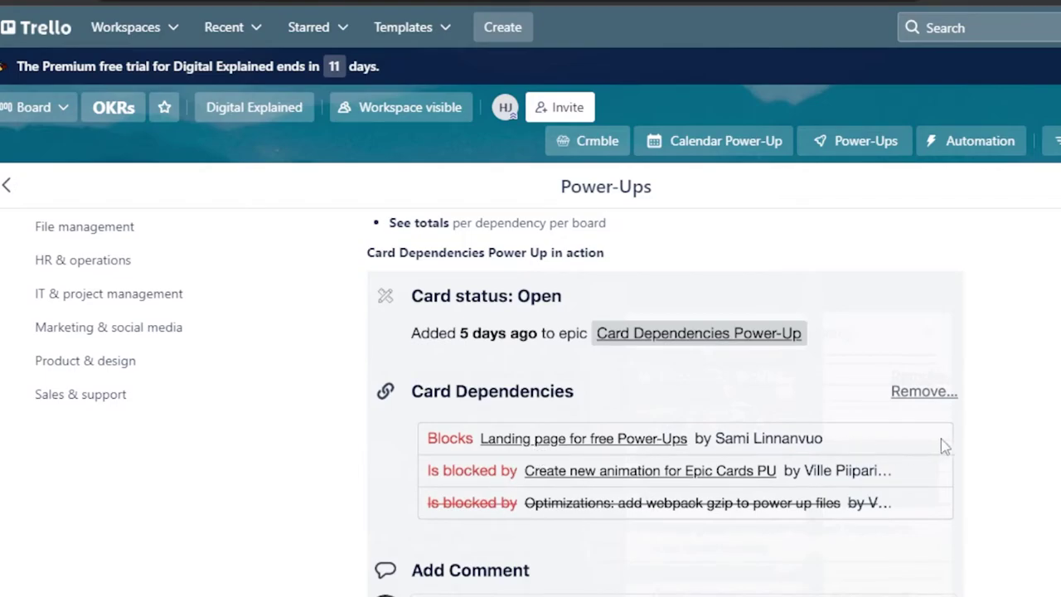
pyautogui.scroll(4, 663, 398)
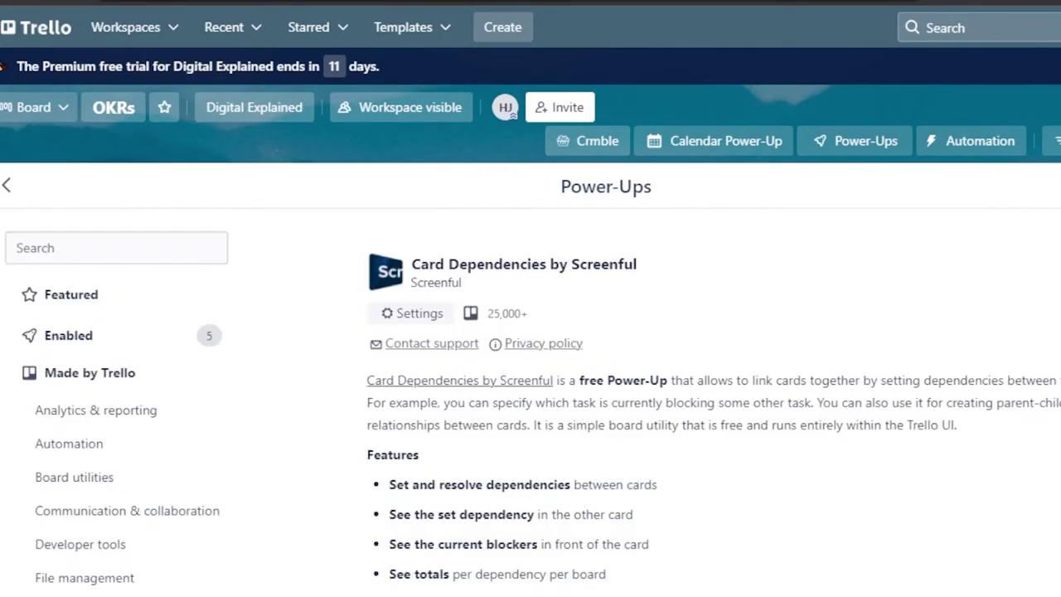
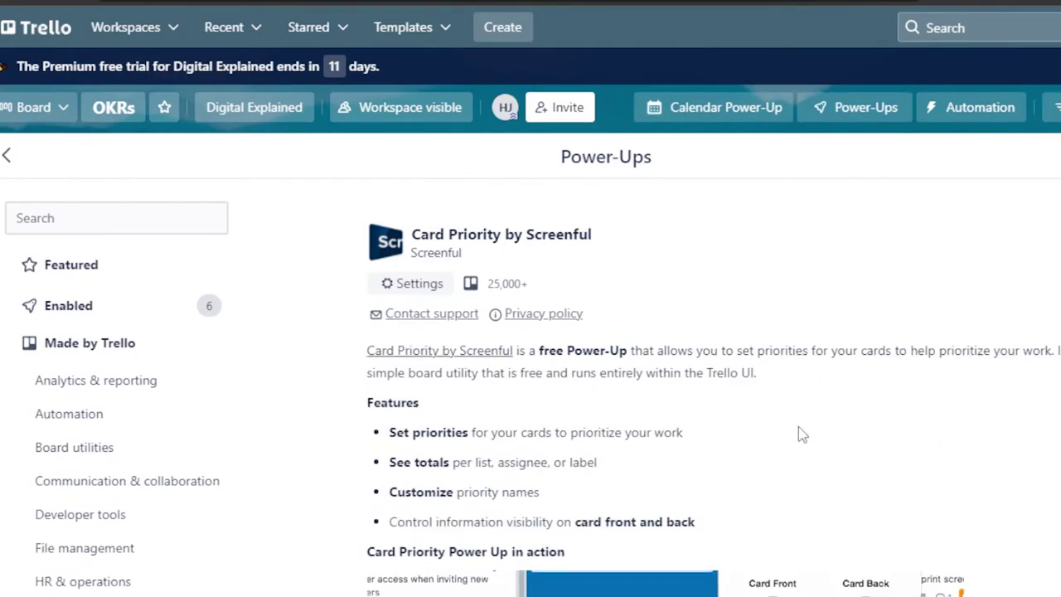
# - Read the features and demo of the Card Priority by Screenful Power-Up on its description page
pyautogui.scroll(-2, 541, 387)
pyautogui.scroll(2, 541, 387)
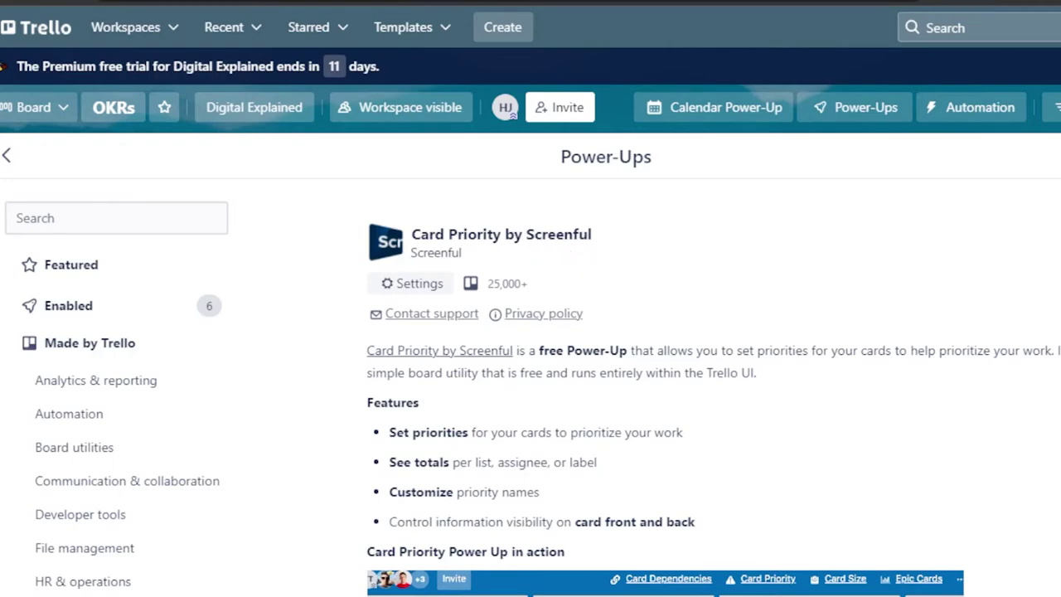
pyautogui.scroll(-3, 551, 530)
pyautogui.scroll(3, 732, 299)
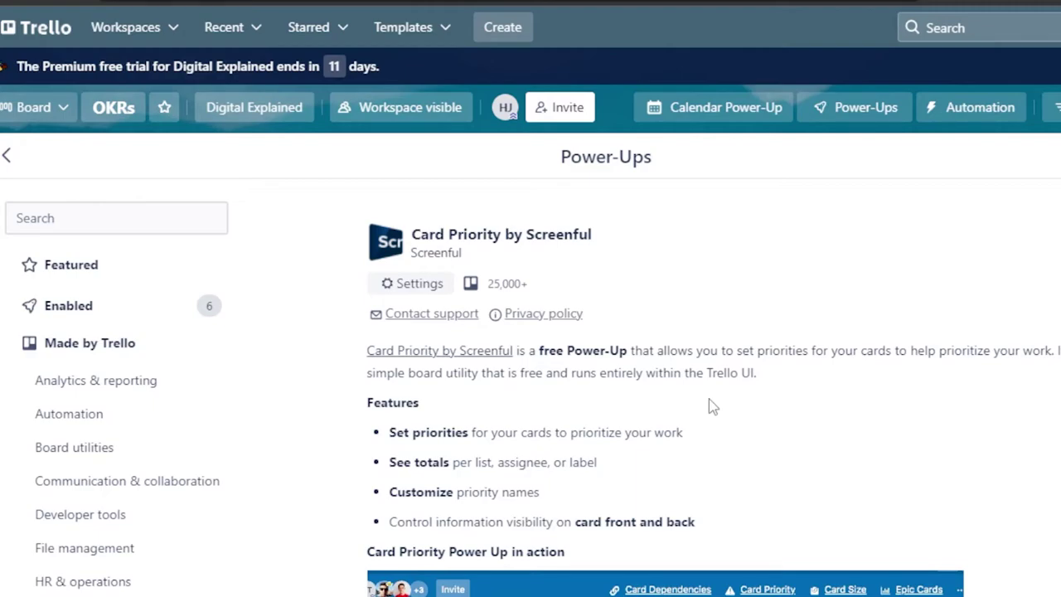
pyautogui.scroll(-5, 530, 389)
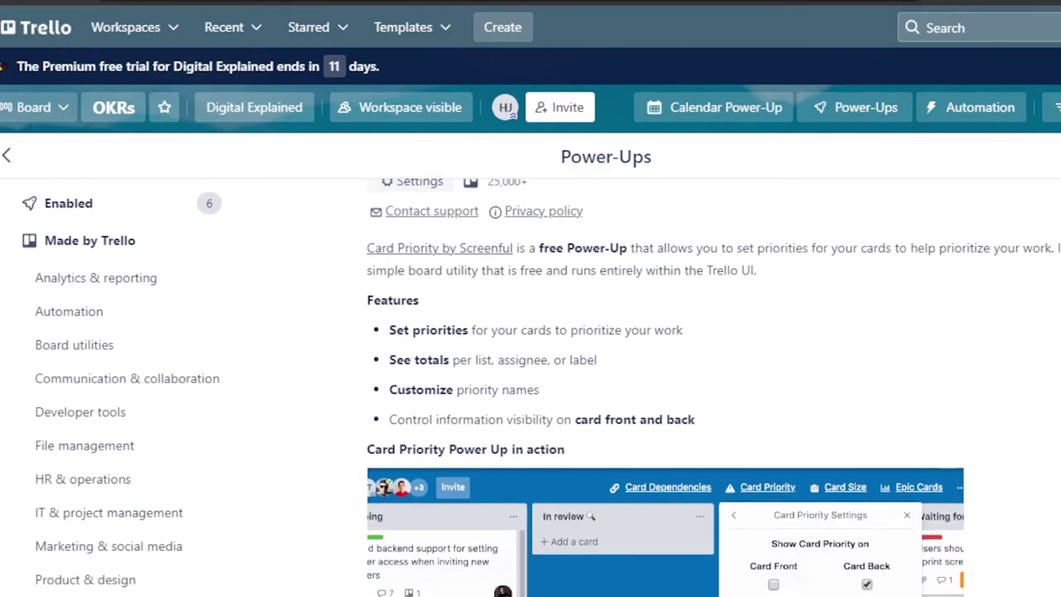
# - Review the Card Priority Power-Up's demo of priority totals and go over its feature list again
pyautogui.scroll(1, 547, 387)
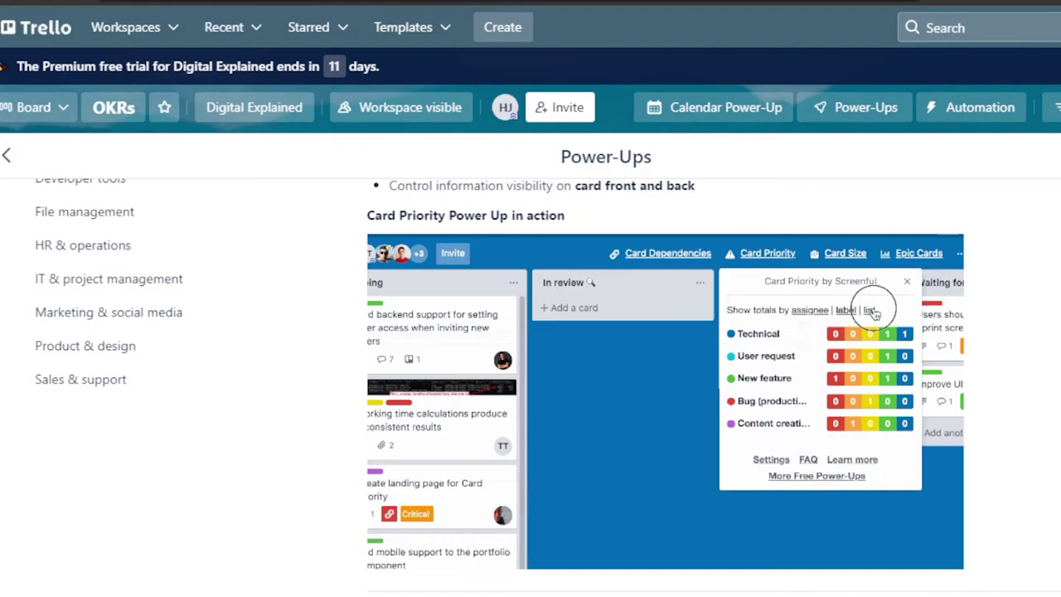
pyautogui.scroll(-1, 770, 413)
pyautogui.scroll(5, 770, 413)
pyautogui.scroll(1, 530, 387)
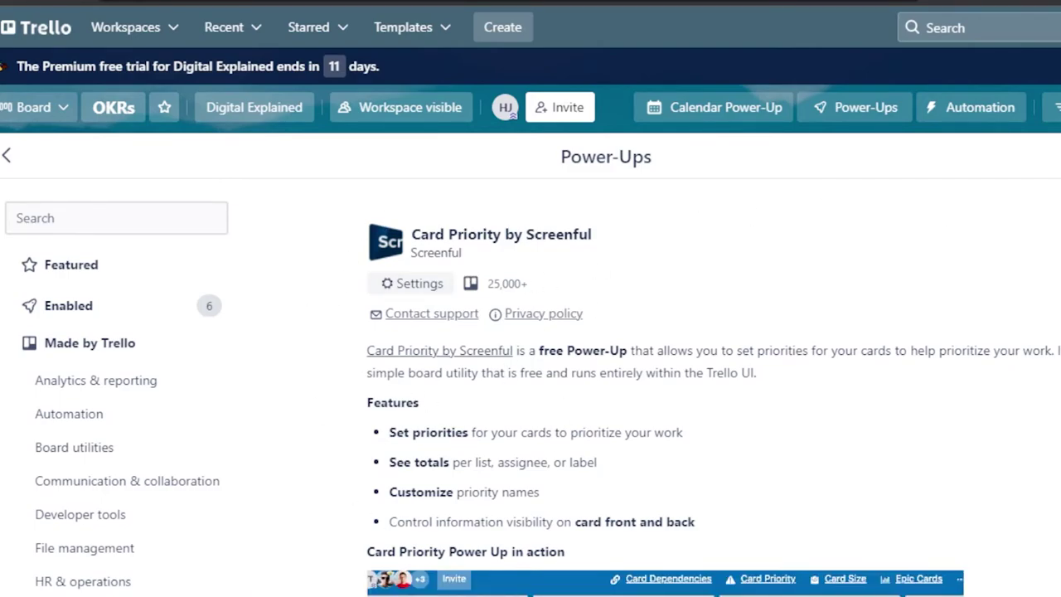
pyautogui.scroll(-5, 663, 373)
pyautogui.scroll(5, 662, 373)
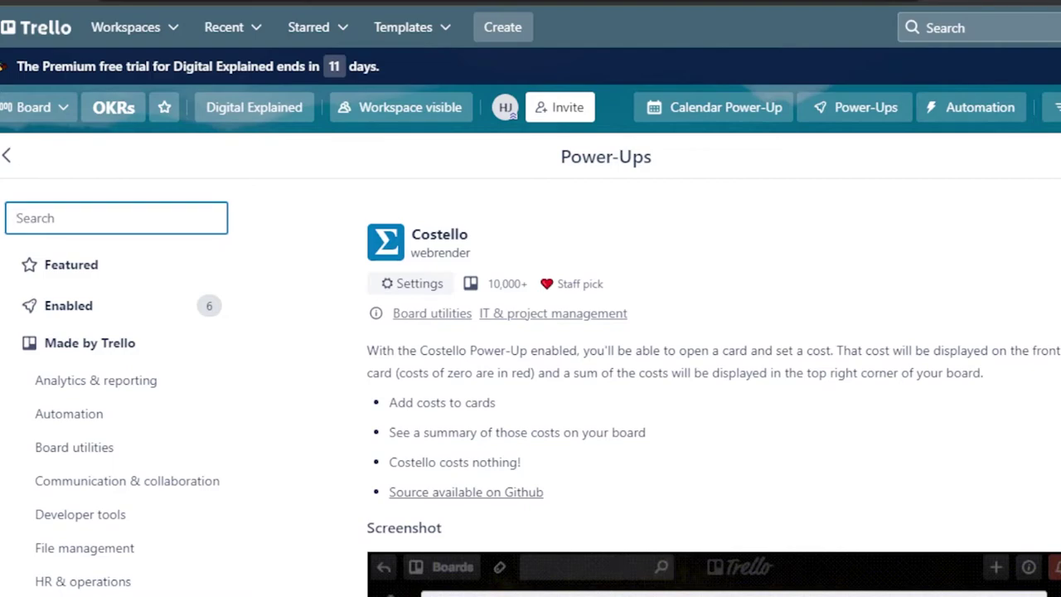
# - Read the Costello Power-Up's description and its features for adding and summarizing card costs
pyautogui.scroll(-4, 1000, 259)
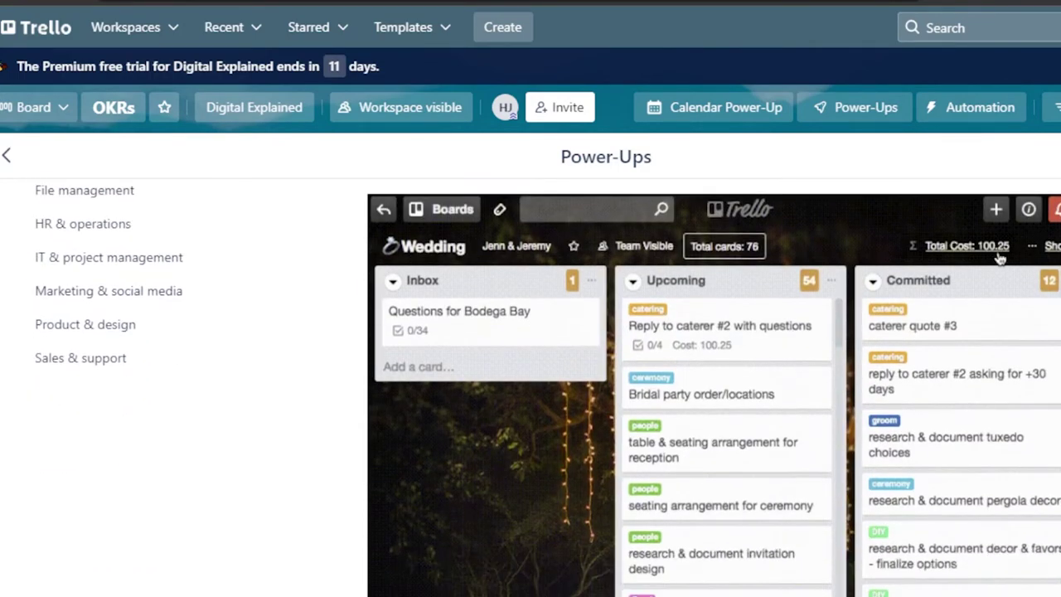
pyautogui.scroll(-2, 879, 587)
pyautogui.scroll(4, 878, 588)
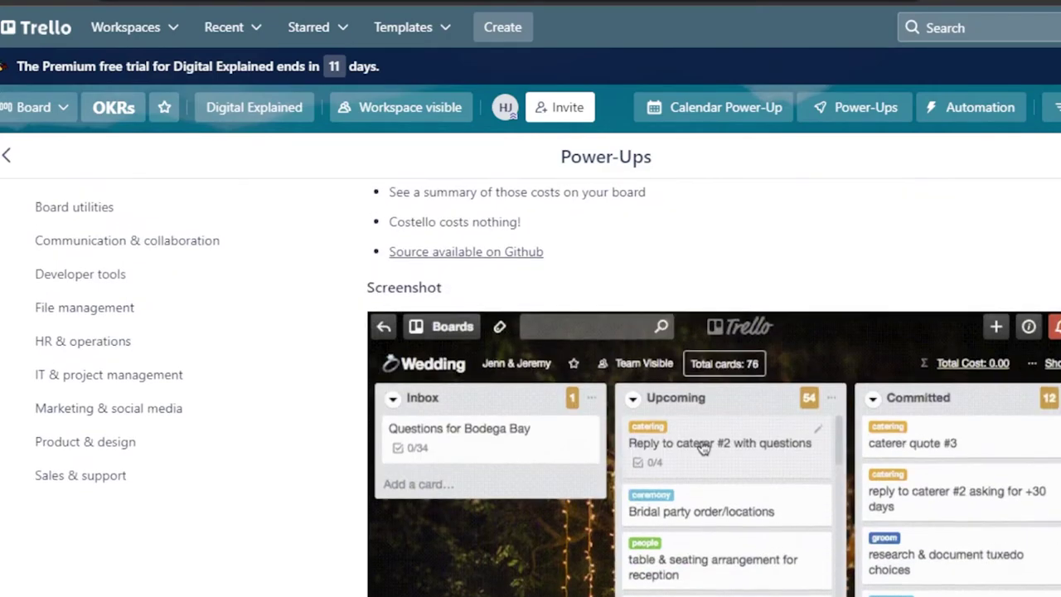
pyautogui.scroll(-1, 878, 587)
pyautogui.scroll(3, 1014, 577)
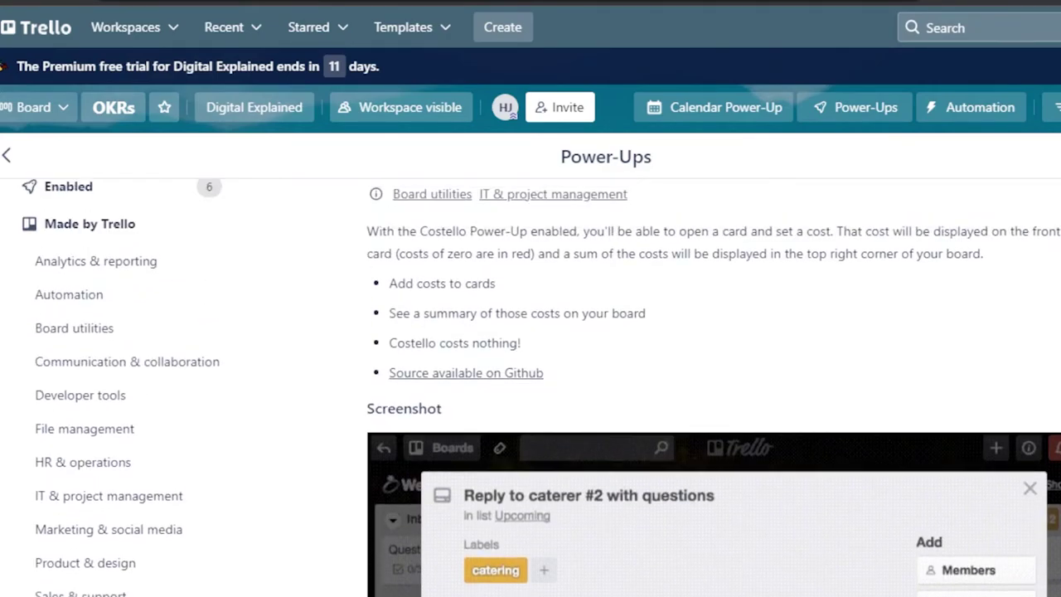
pyautogui.moveTo(389, 283); pyautogui.dragTo(646, 312)
pyautogui.click(773, 327)
# - Examine the Costello demo of setting a cost on a card and totalling costs on the board, and reread the description
pyautogui.scroll(-3, 701, 567)
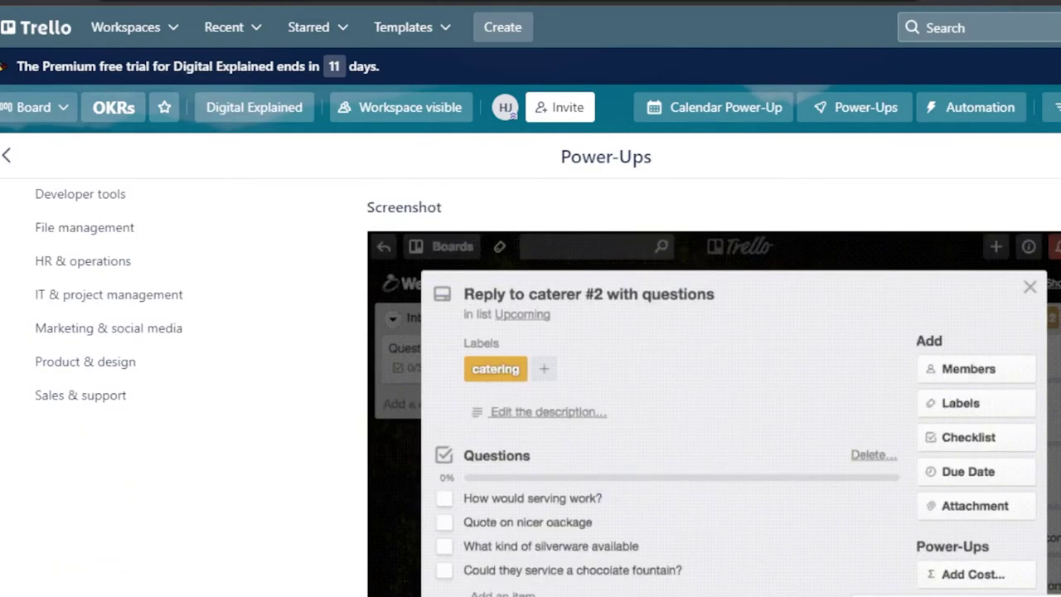
pyautogui.scroll(-2, 1004, 220)
pyautogui.scroll(3, 1005, 300)
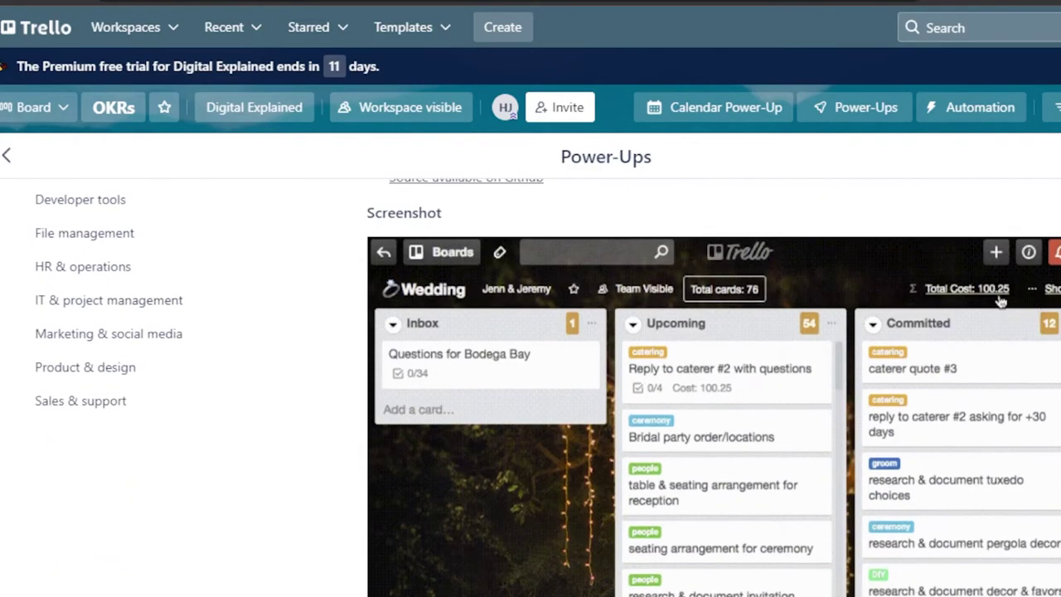
pyautogui.scroll(-1, 1005, 300)
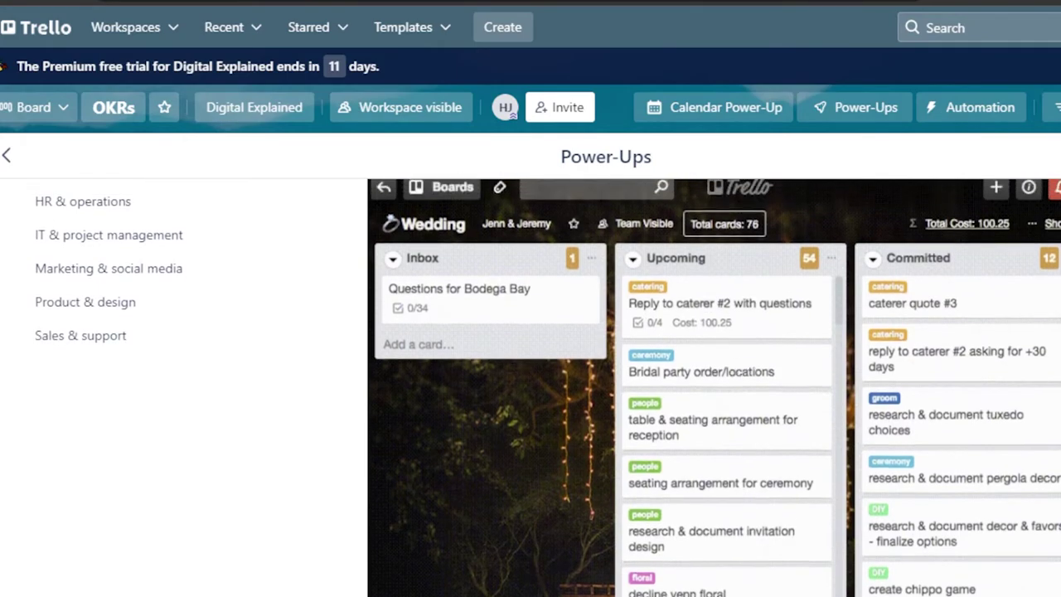
pyautogui.scroll(1, 986, 283)
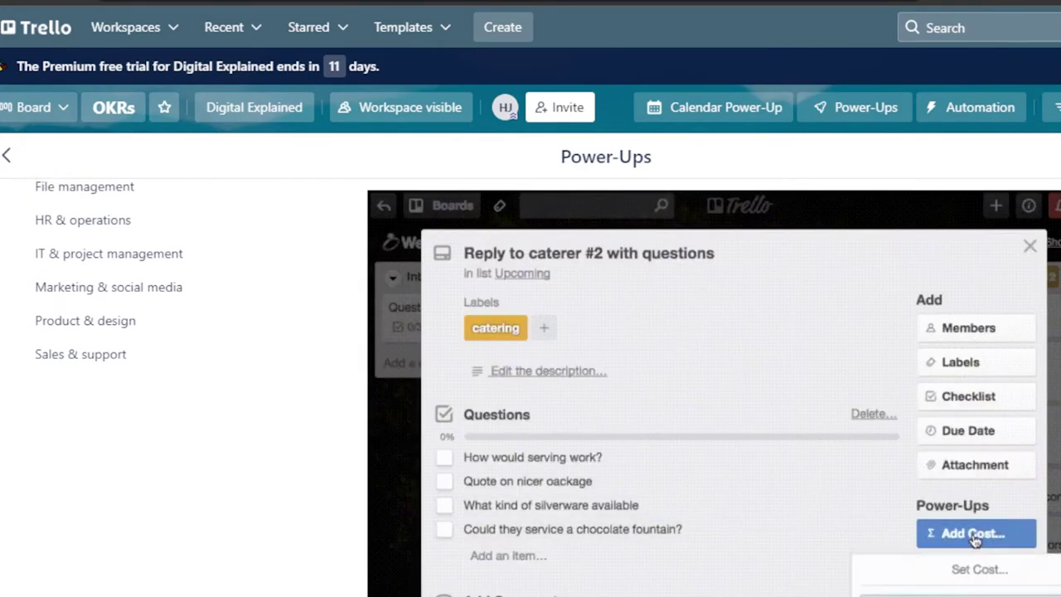
pyautogui.scroll(-2, 548, 387)
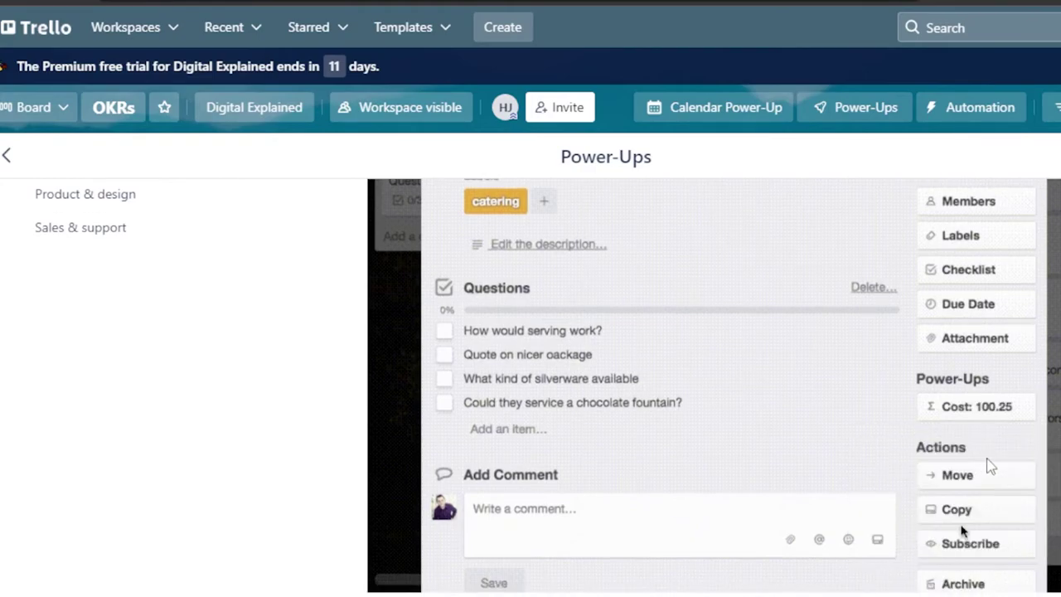
pyautogui.scroll(3, 712, 385)
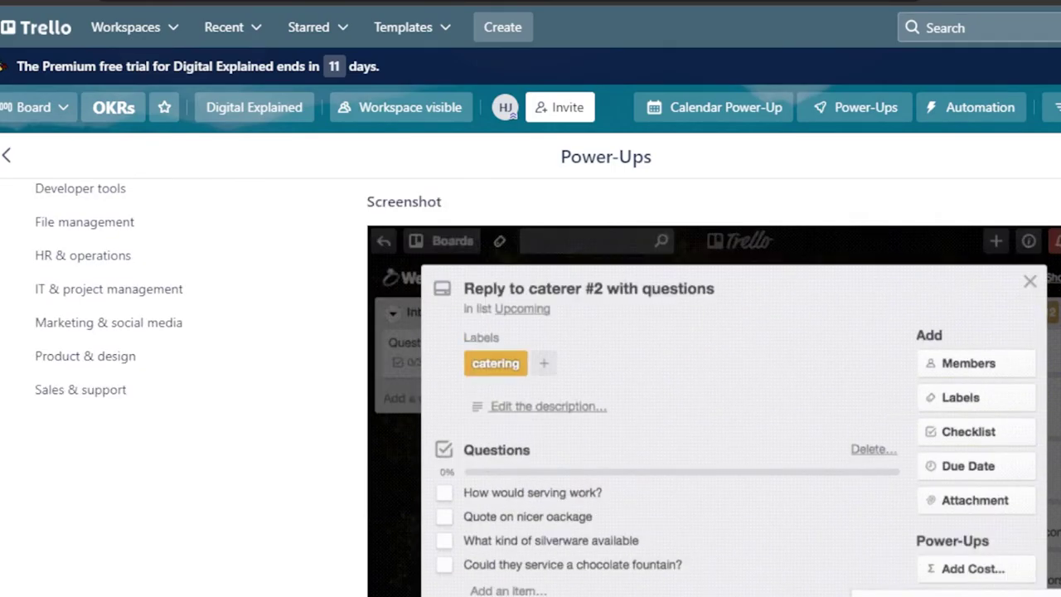
pyautogui.scroll(1, 713, 385)
pyautogui.scroll(1, 1002, 195)
pyautogui.scroll(-5, 1003, 194)
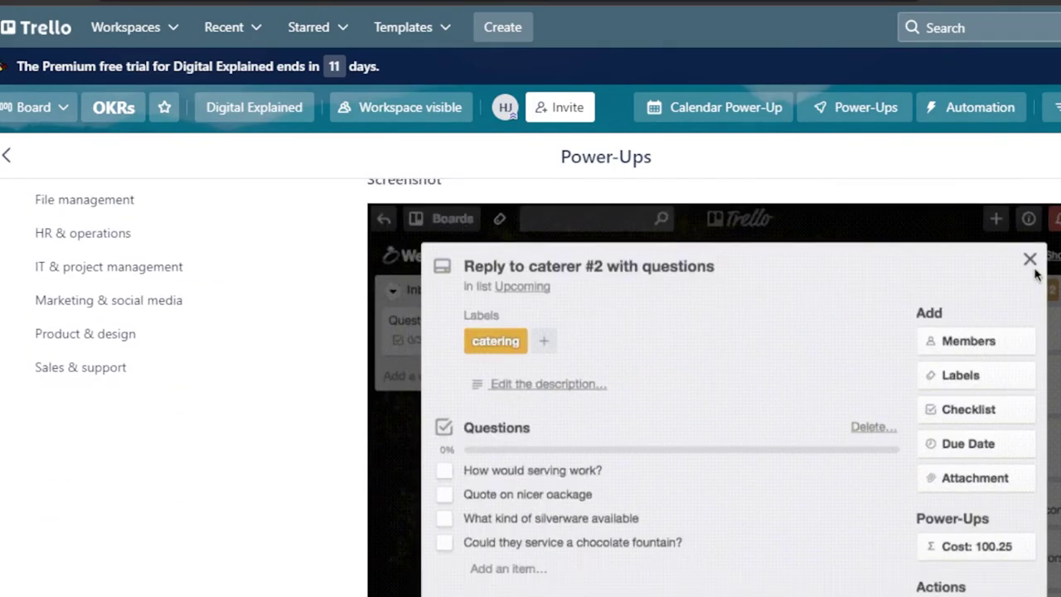
pyautogui.scroll(-2, 1001, 196)
pyautogui.scroll(6, 1000, 195)
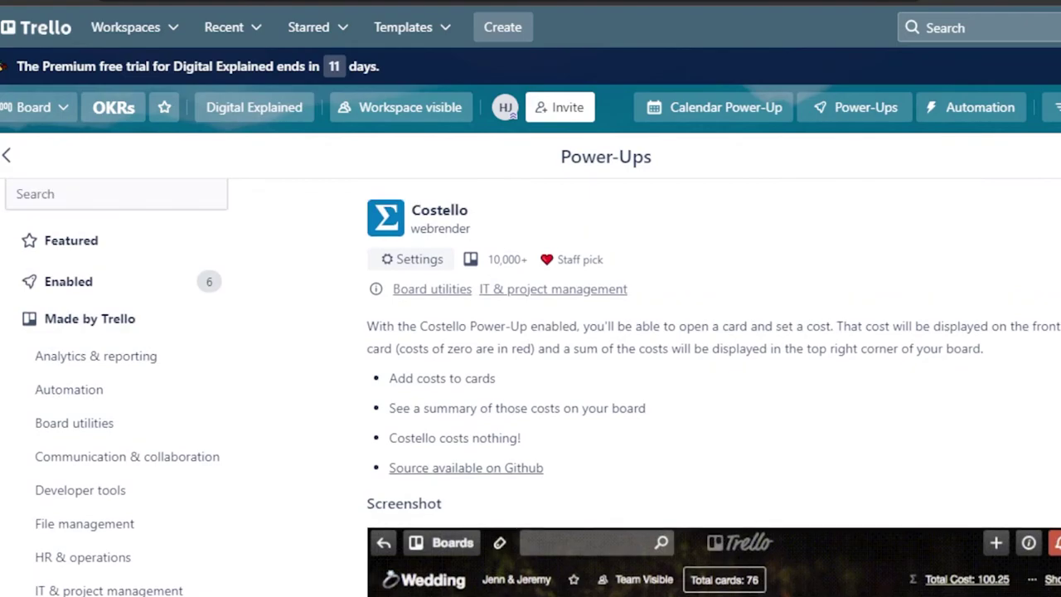
pyautogui.moveTo(389, 259); pyautogui.dragTo(1059, 327)
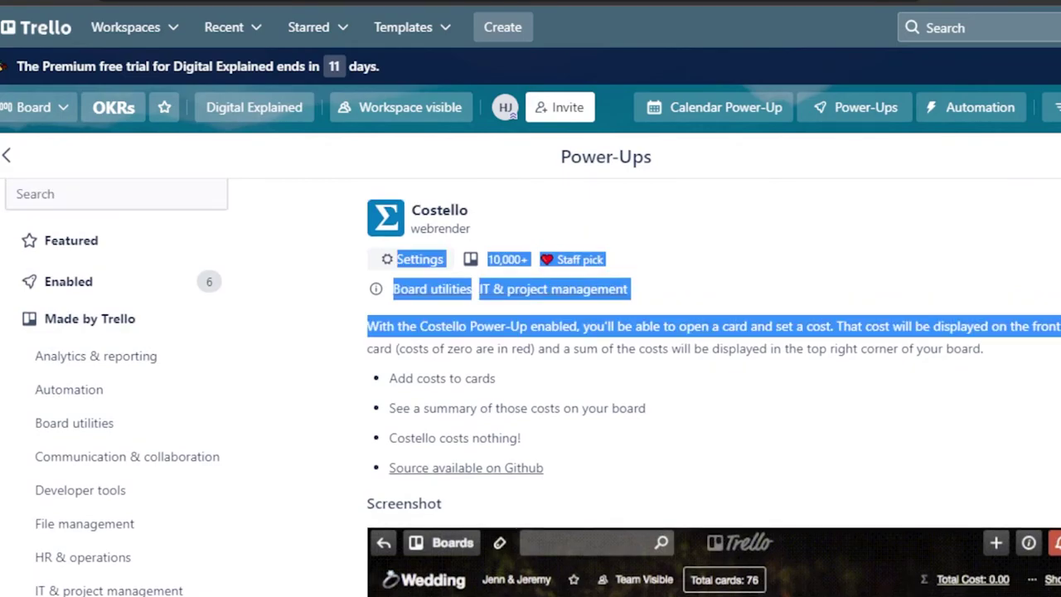
pyautogui.click(597, 177)
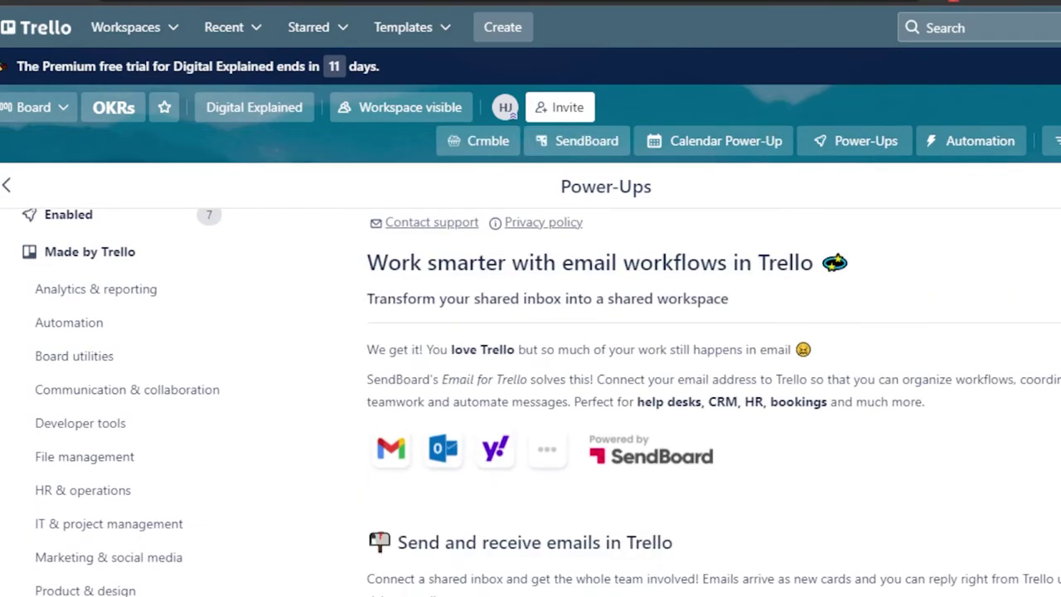
# - Read the Email for Trello Power-Up's introduction and its section on sending and receiving emails in Trello
pyautogui.scroll(-6, 713, 402)
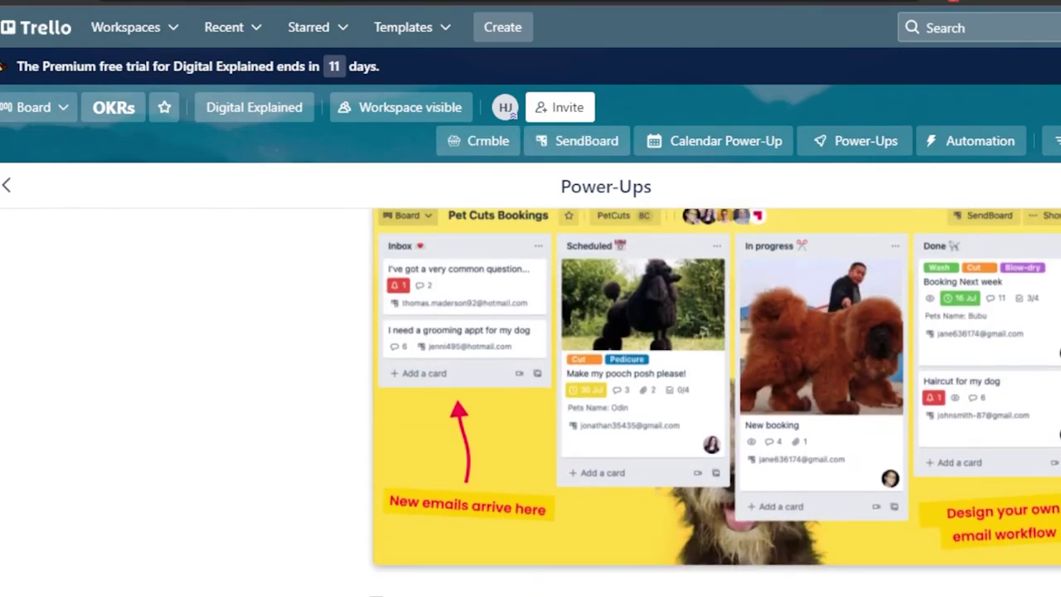
pyautogui.scroll(8, 713, 402)
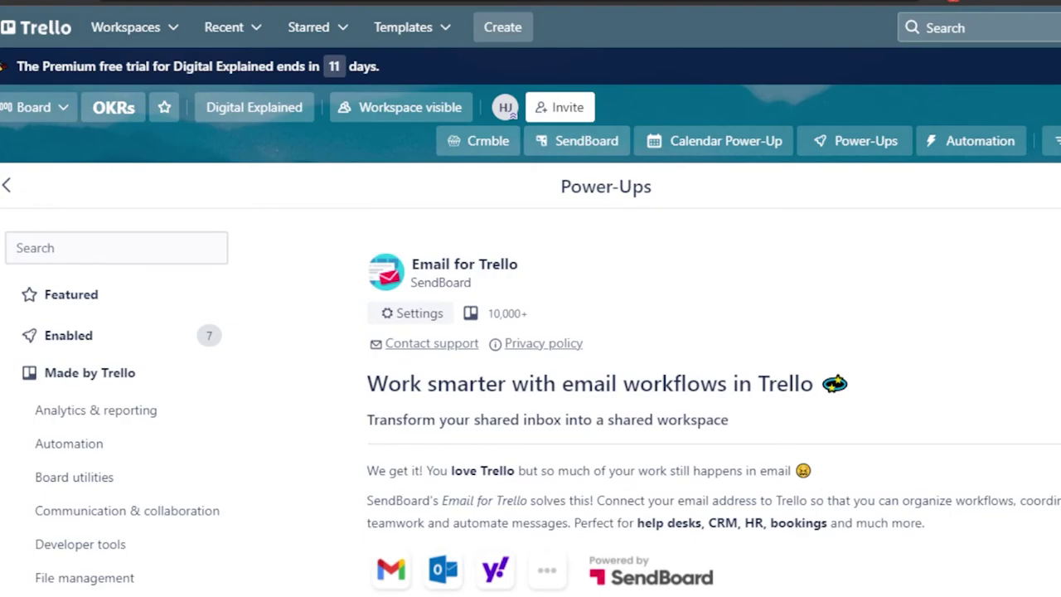
pyautogui.scroll(-5, 712, 402)
pyautogui.scroll(6, 712, 402)
pyautogui.scroll(-9, 713, 398)
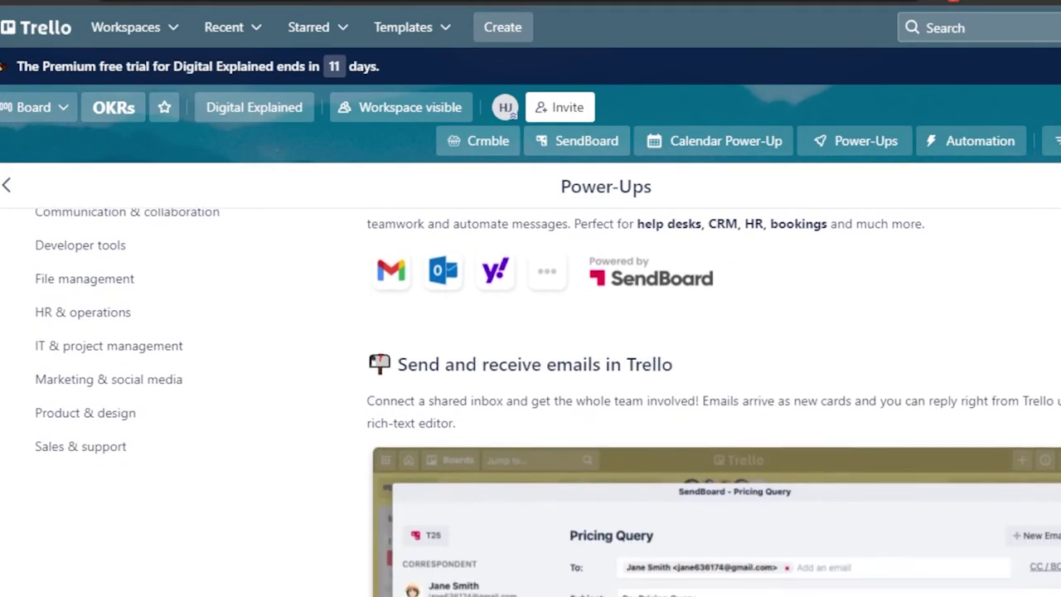
pyautogui.scroll(3, 713, 398)
pyautogui.scroll(-2, 713, 397)
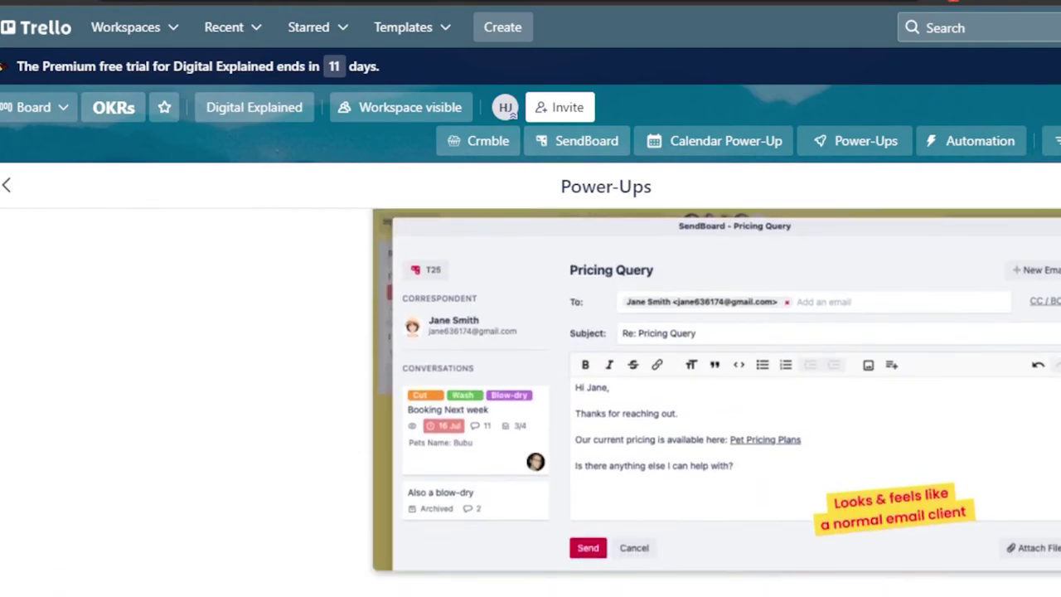
pyautogui.scroll(5, 712, 398)
pyautogui.scroll(1, 713, 398)
pyautogui.scroll(-2, 713, 398)
pyautogui.scroll(3, 712, 398)
pyautogui.scroll(-2, 712, 397)
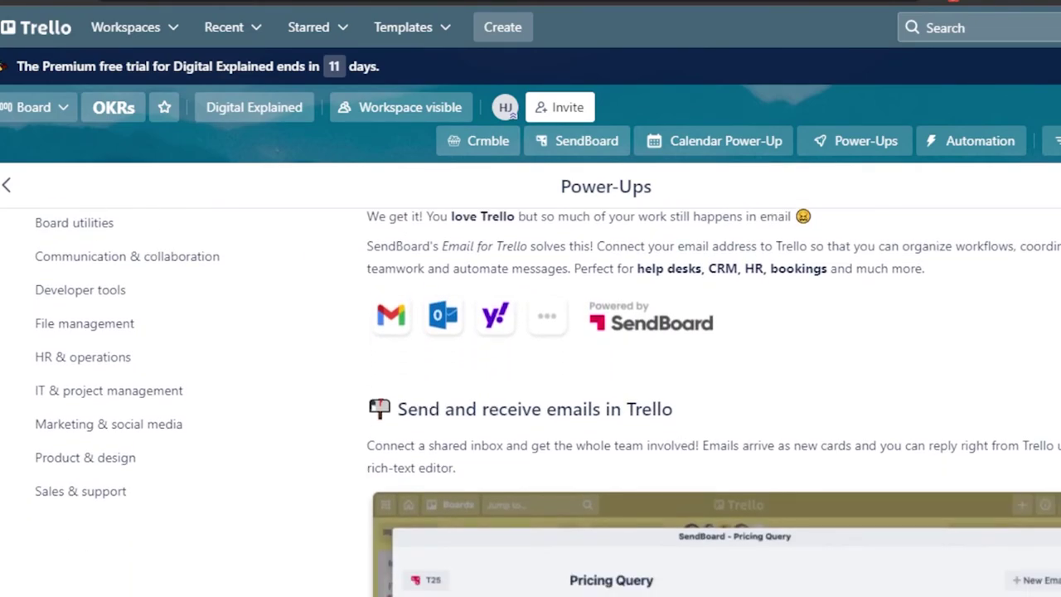
pyautogui.scroll(-1, 712, 397)
pyautogui.scroll(3, 712, 398)
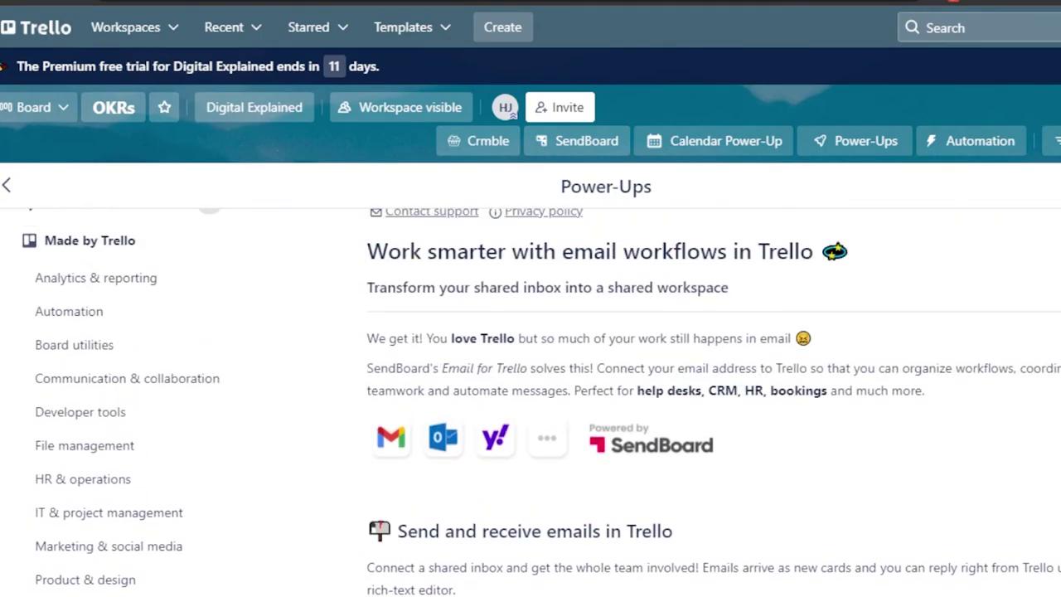
# - Look through the Email for Trello sections on workflow management, email templates, automation and business examples, and close the Power-Ups directory
pyautogui.scroll(-12, 713, 398)
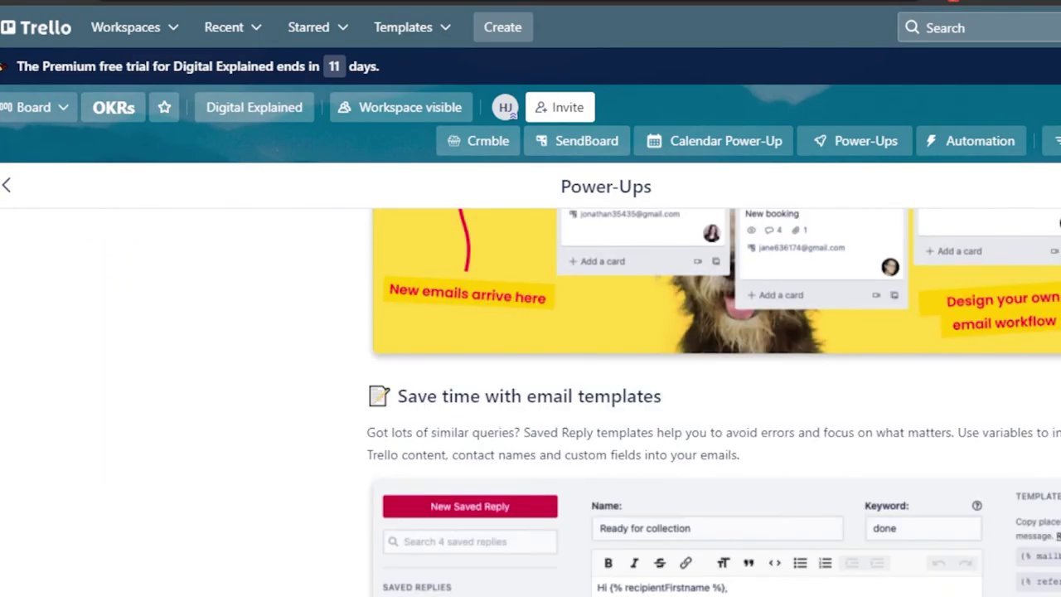
pyautogui.scroll(-10, 713, 397)
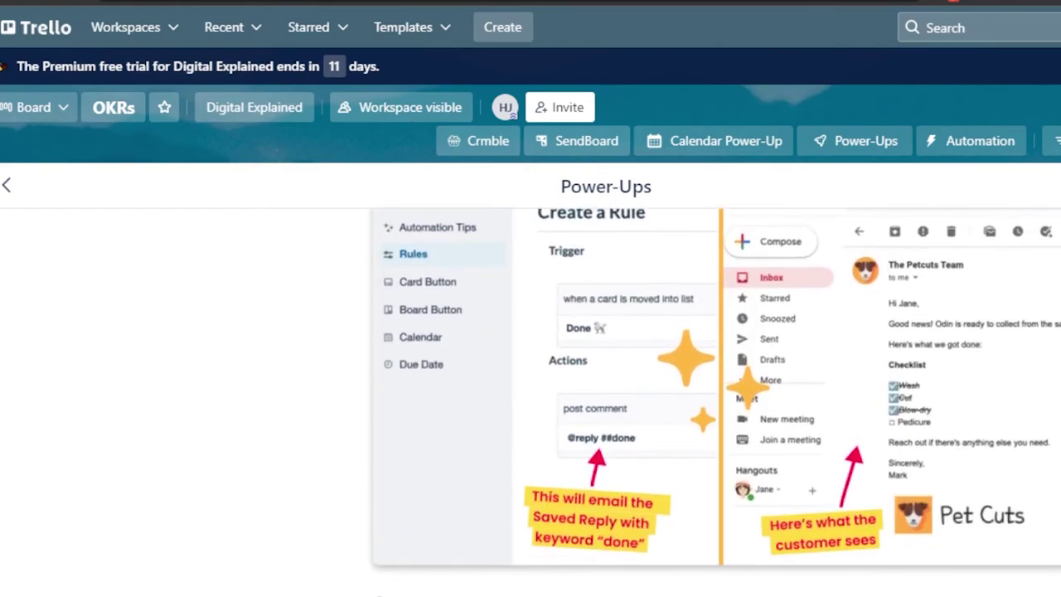
pyautogui.scroll(-1, 712, 398)
pyautogui.scroll(15, 713, 398)
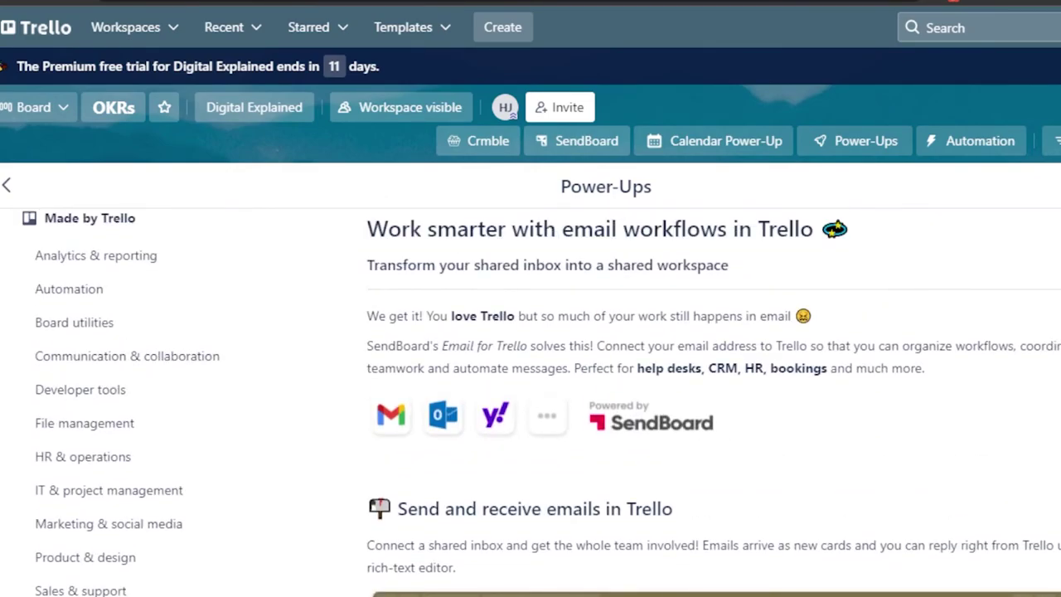
pyautogui.scroll(-6, 712, 398)
pyautogui.moveTo(368, 473); pyautogui.dragTo(1056, 509)
pyautogui.scroll(-12, 712, 402)
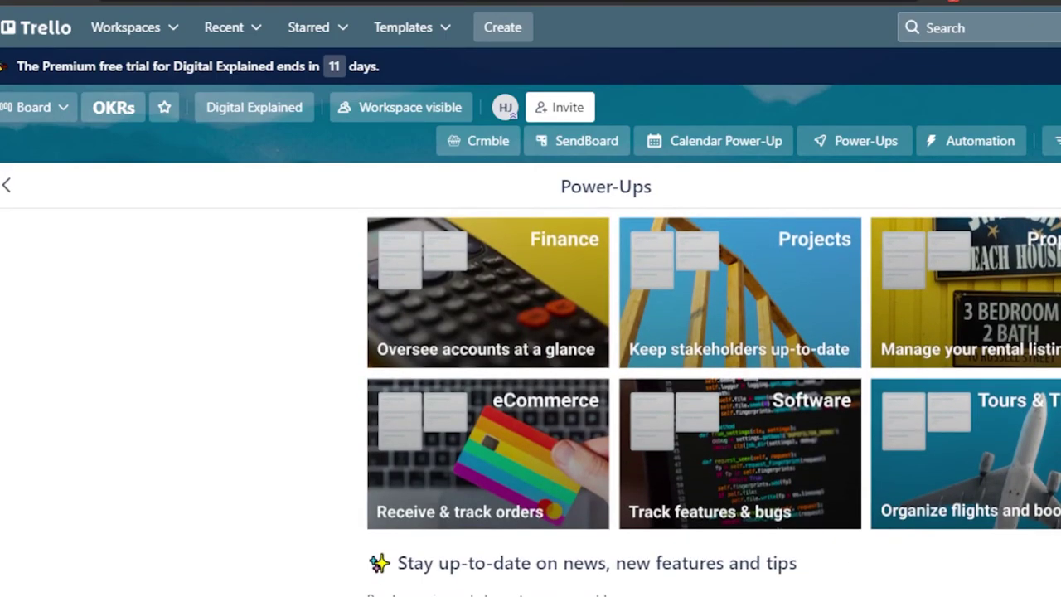
pyautogui.scroll(10, 712, 398)
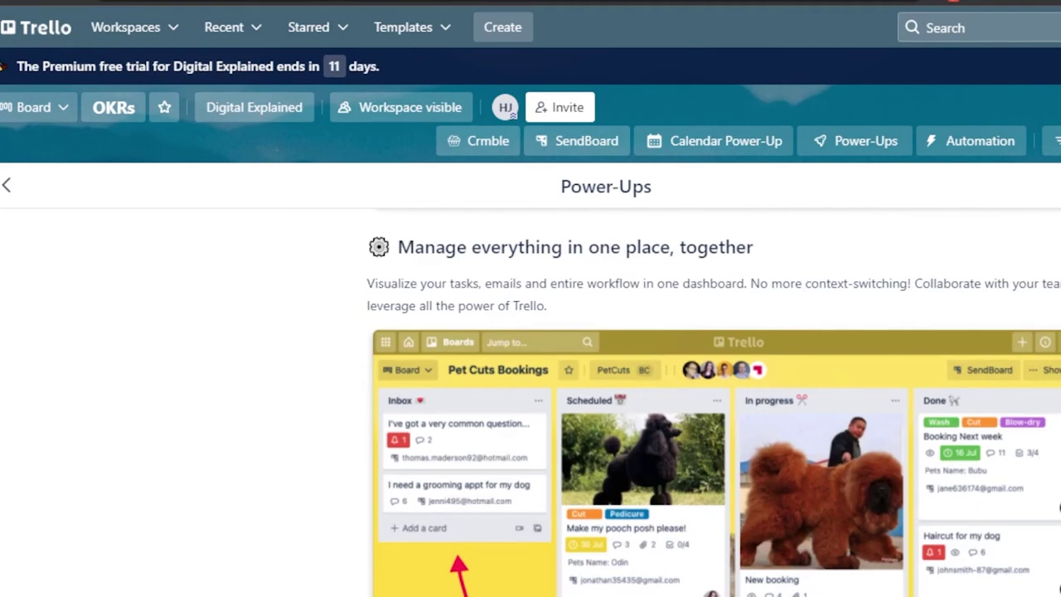
pyautogui.scroll(10, 713, 402)
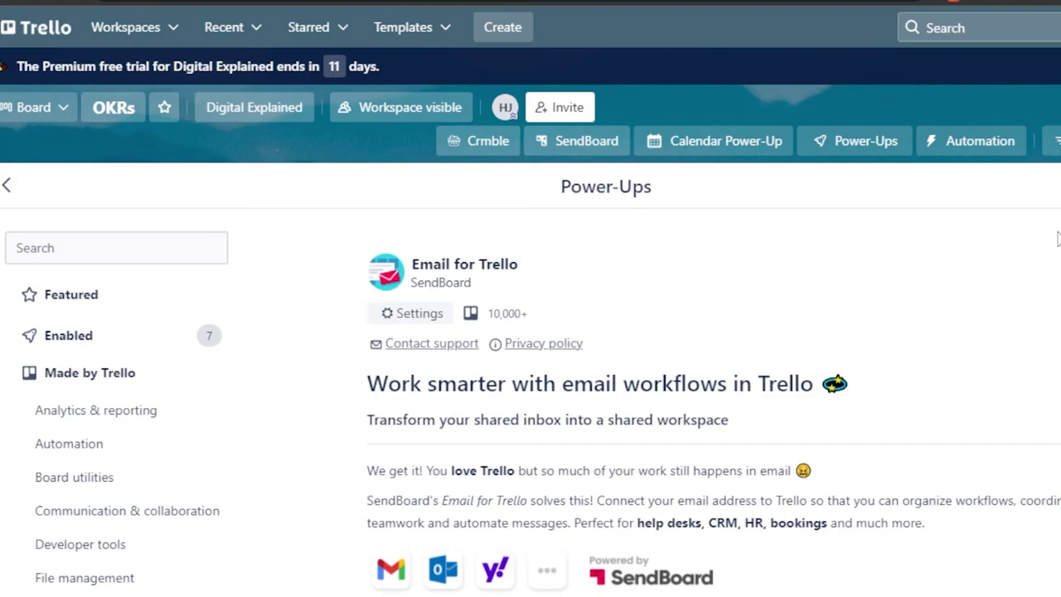
pyautogui.press('Escape')
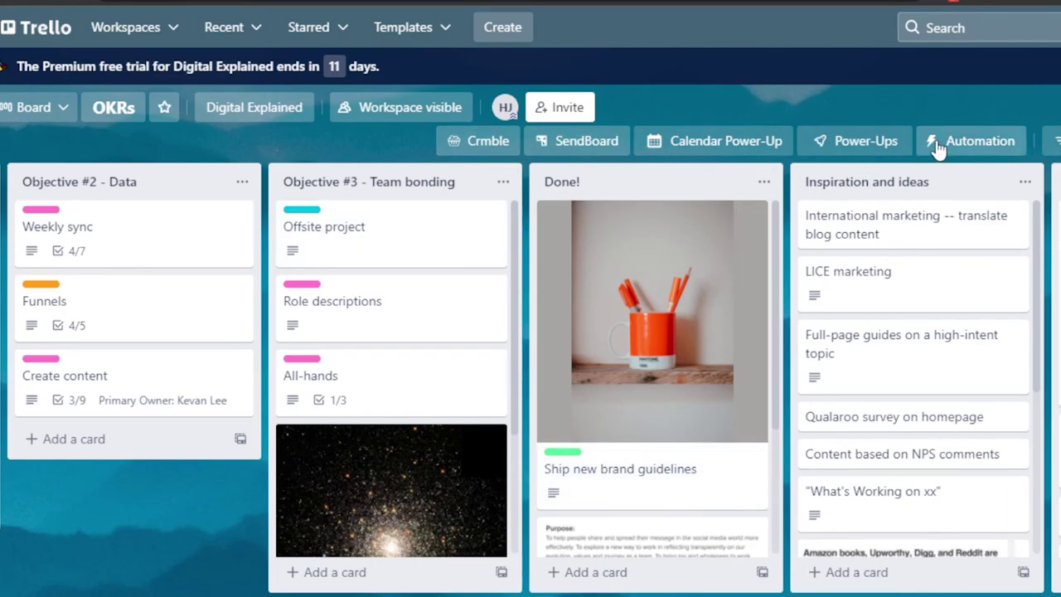
# - Look through the board's enabled Power-Ups, close the list and view the Proposal review, Closed and Future follow-up lists
pyautogui.click(876, 143)
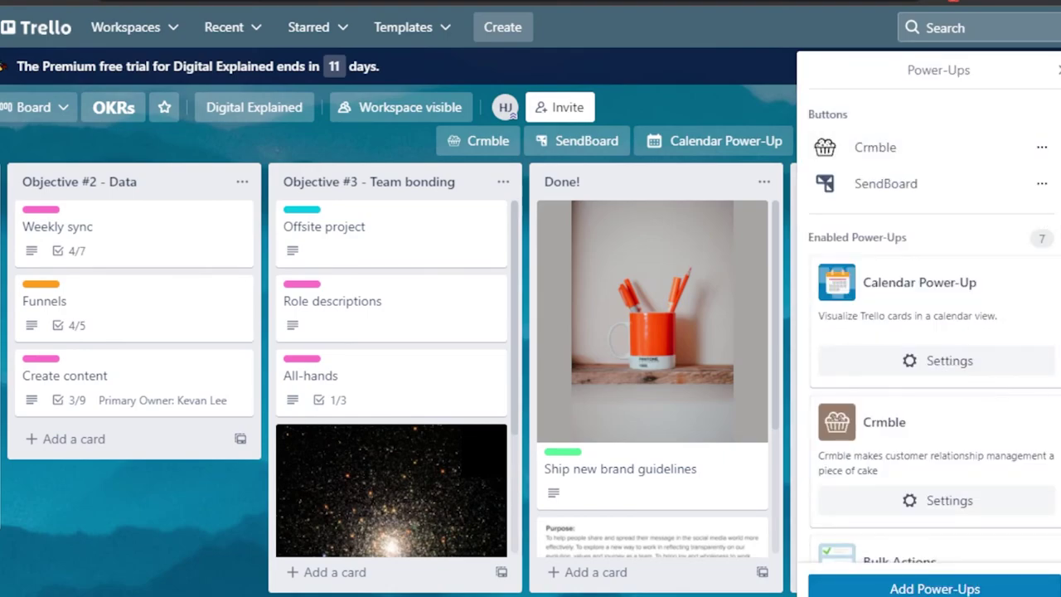
pyautogui.scroll(-3, 934, 331)
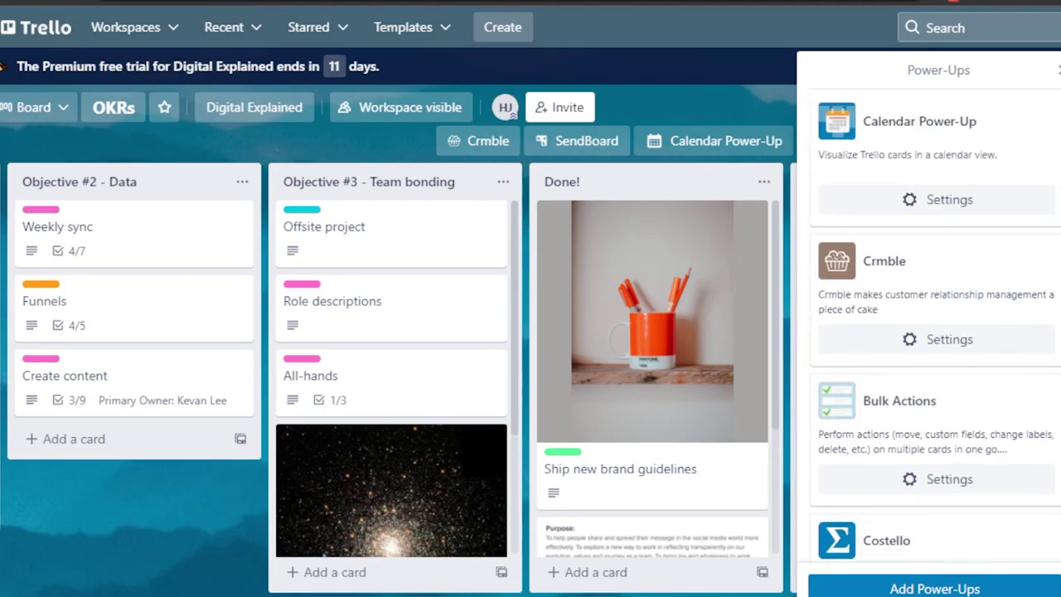
pyautogui.scroll(-5, 934, 331)
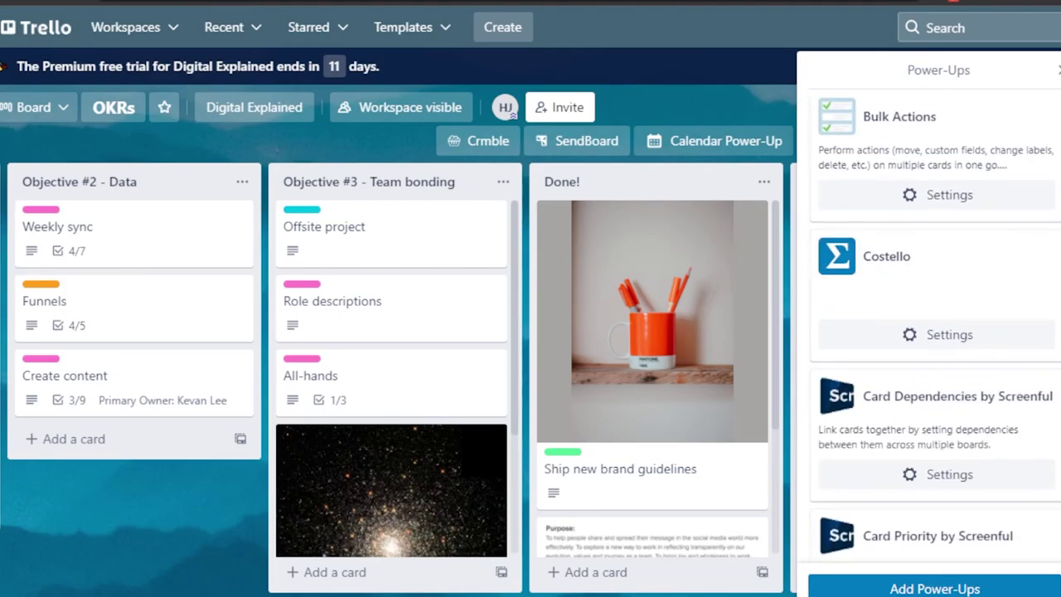
pyautogui.scroll(2, 934, 331)
pyautogui.scroll(1, 934, 331)
pyautogui.scroll(-1, 934, 332)
pyautogui.scroll(5, 934, 331)
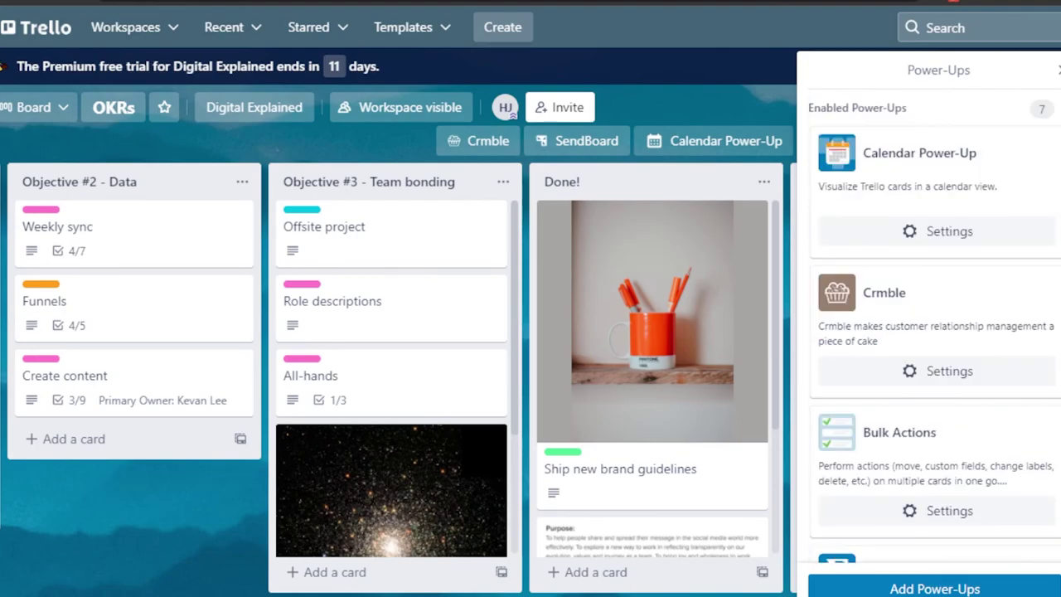
pyautogui.click(185, 543)
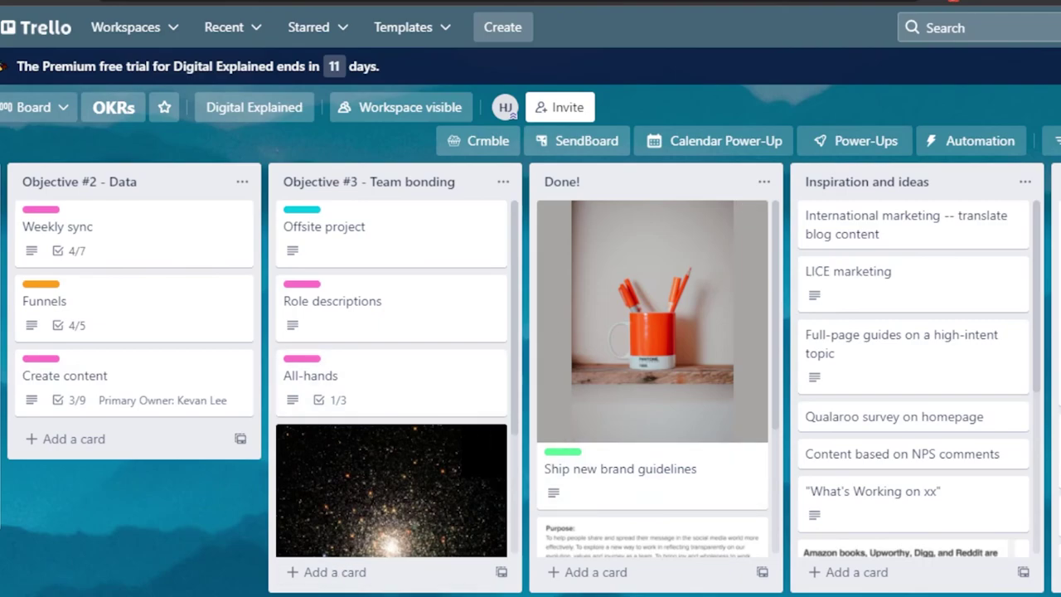
pyautogui.hscroll(10, 531, 373)
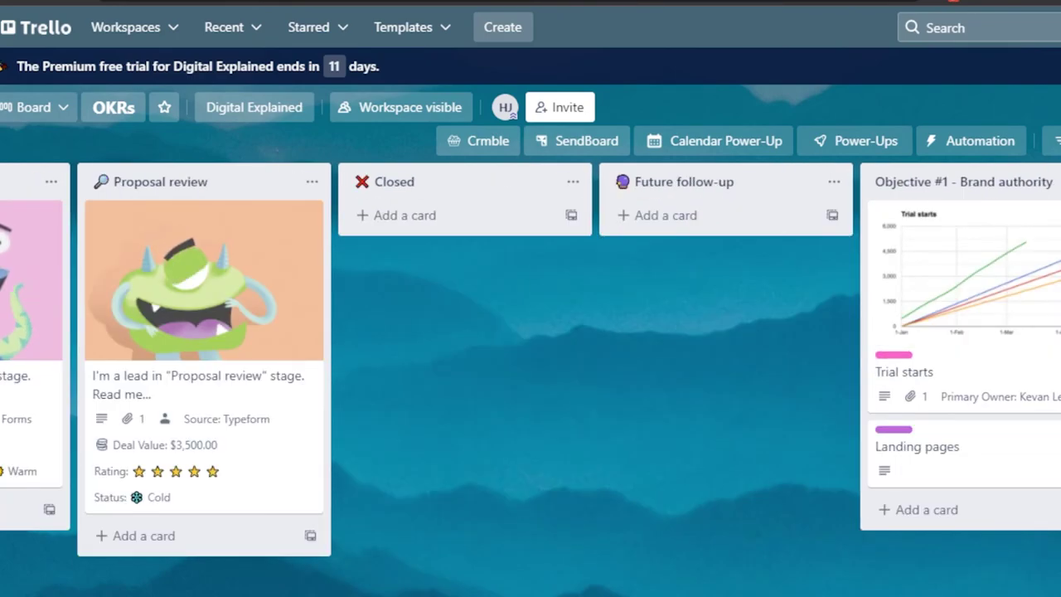
# - Look across the board's Objective and Done! lists and back over the First call, Discovery call and Proposal review lists
pyautogui.hscroll(10, 766, 586)
pyautogui.hscroll(4, 766, 586)
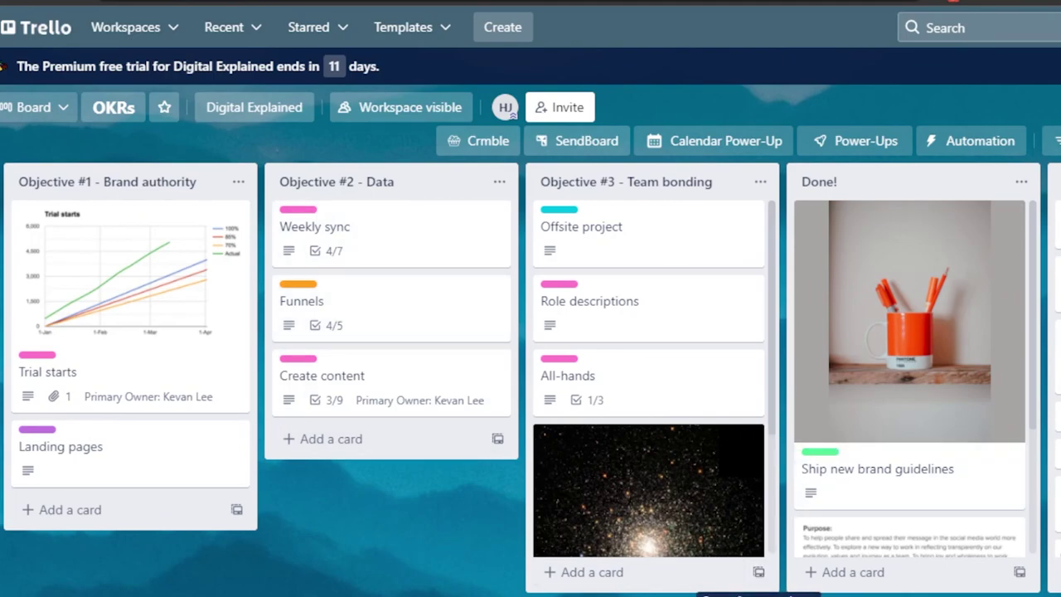
pyautogui.hscroll(12, 604, 590)
pyautogui.hscroll(-10, 604, 590)
pyautogui.hscroll(-8, 603, 590)
pyautogui.hscroll(-9, 603, 590)
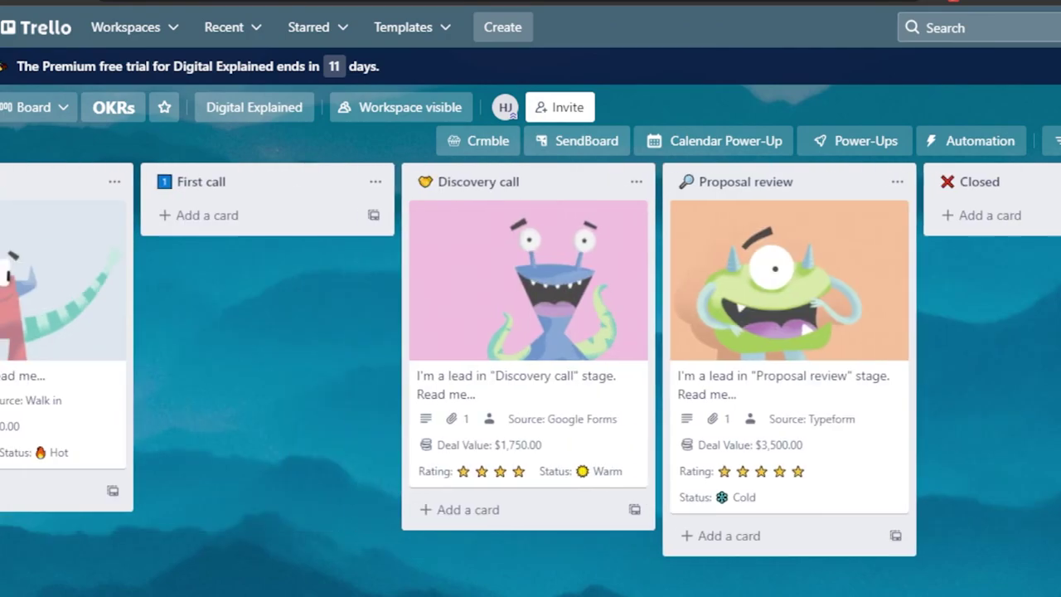
pyautogui.hscroll(12, 603, 590)
pyautogui.hscroll(-15, 603, 590)
pyautogui.hscroll(-2, 603, 590)
# - Review the cards in the three Objective lists, Done!, Inspiration and ideas, and 2020 // Q1
pyautogui.hscroll(10, 603, 590)
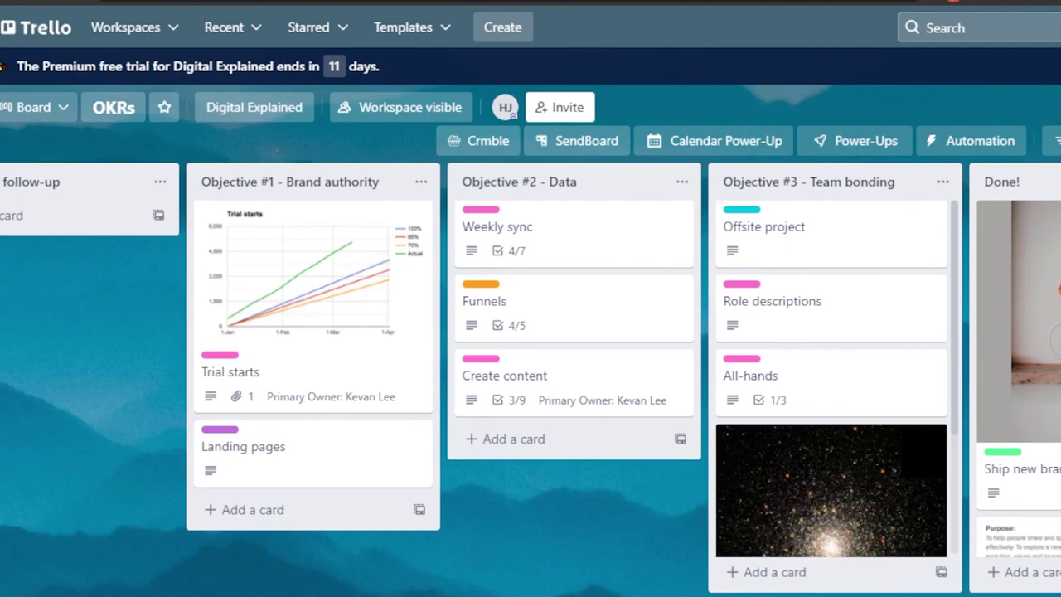
pyautogui.hscroll(10, 788, 580)
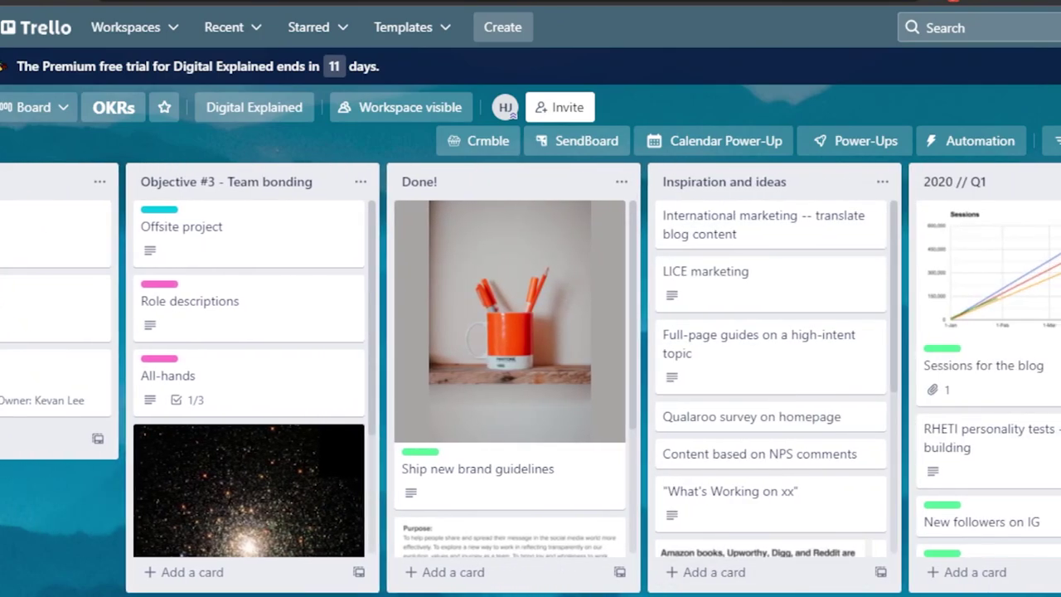
pyautogui.hscroll(5, 975, 583)
pyautogui.hscroll(-8, 975, 582)
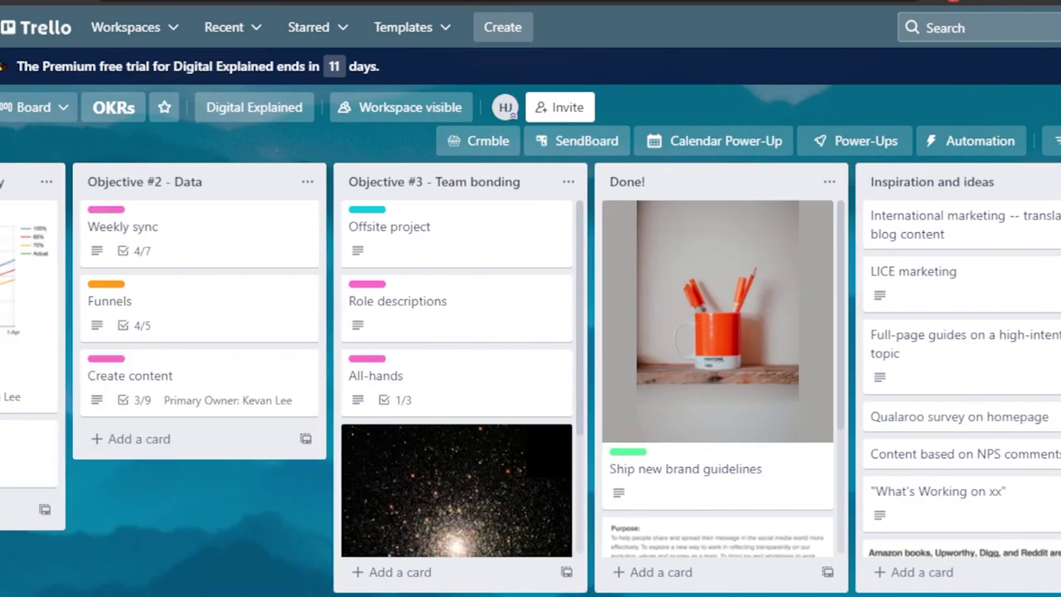
pyautogui.hscroll(-8, 531, 373)
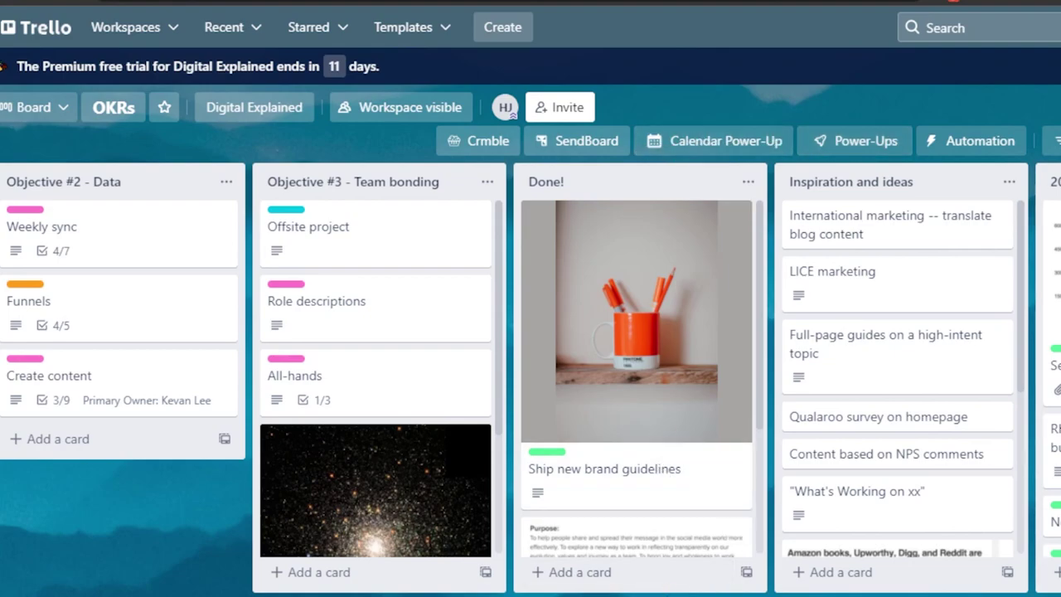
pyautogui.hscroll(-1, 651, 580)
pyautogui.hscroll(-8, 459, 580)
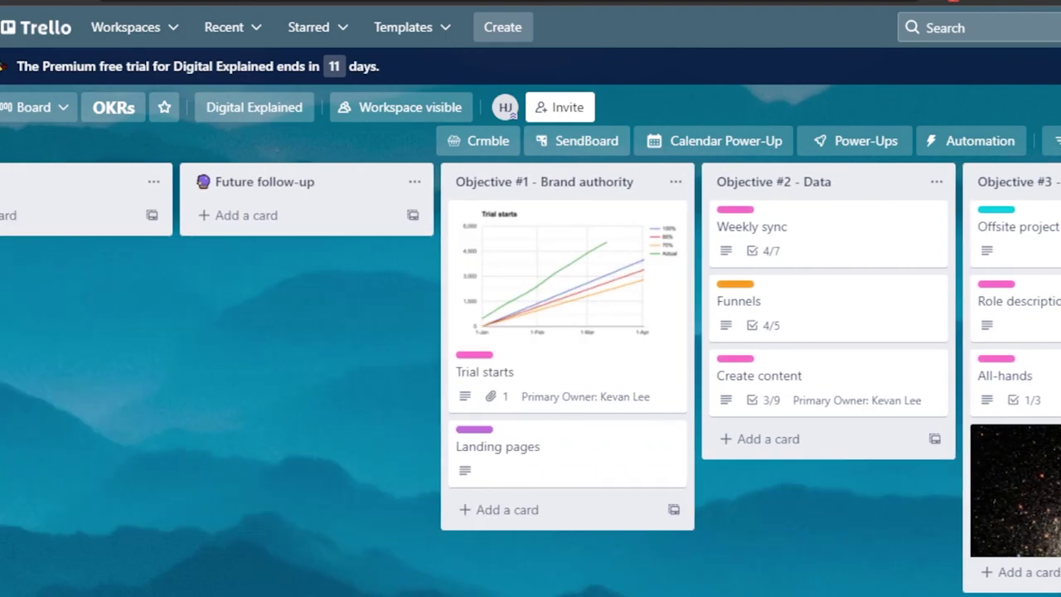
pyautogui.hscroll(11, 458, 580)
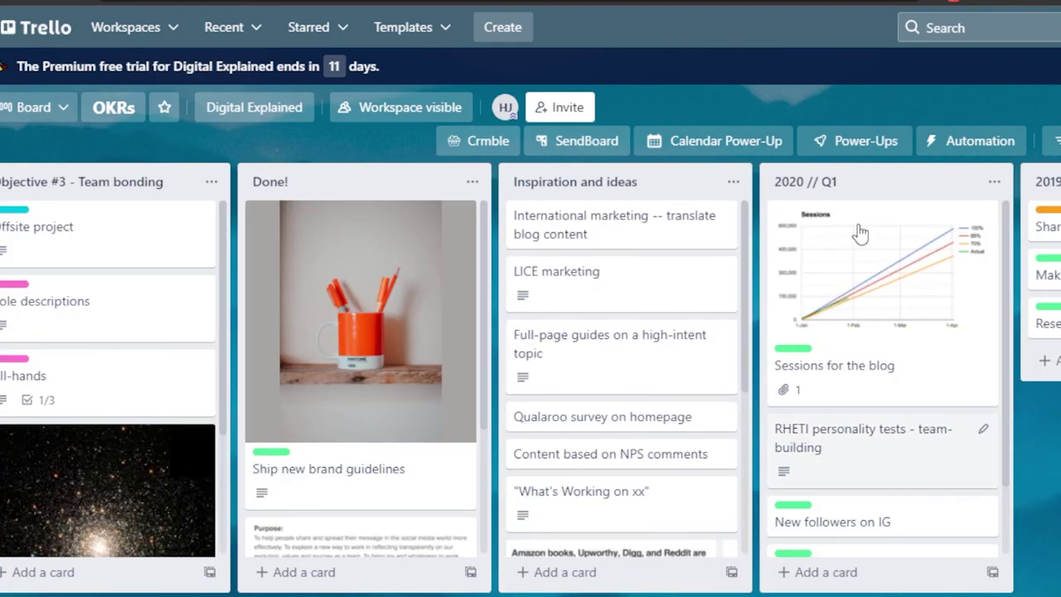
# - Open the board's Power-Ups overview and review the enabled ones, from Calendar Power-Up and Crmble through Email for Trello
pyautogui.click(866, 141)
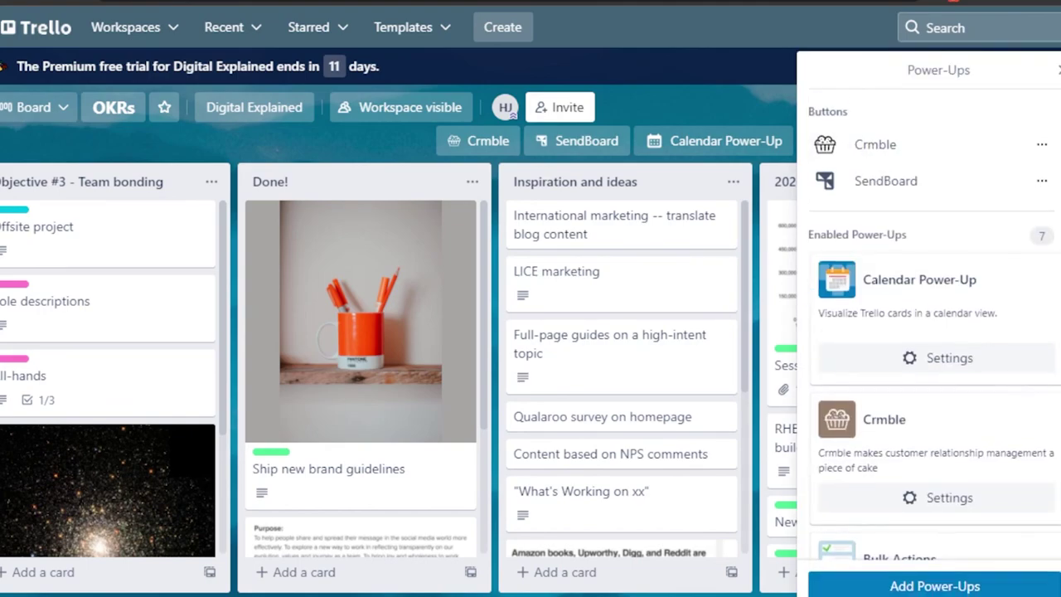
pyautogui.scroll(-1, 933, 332)
pyautogui.scroll(-6, 935, 275)
pyautogui.scroll(-2, 935, 275)
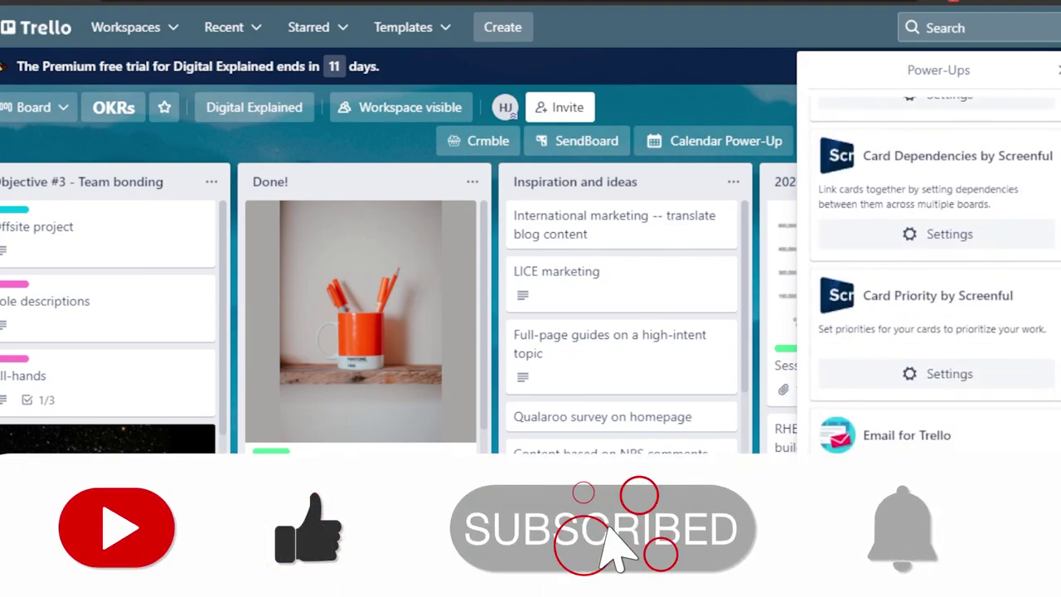
pyautogui.scroll(4, 935, 275)
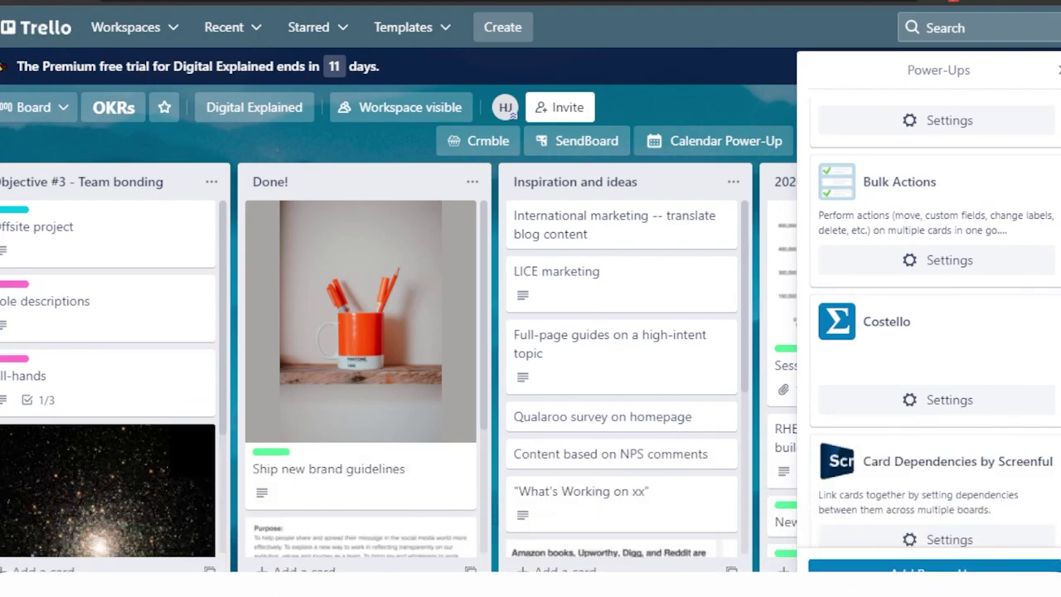
pyautogui.scroll(4, 934, 323)
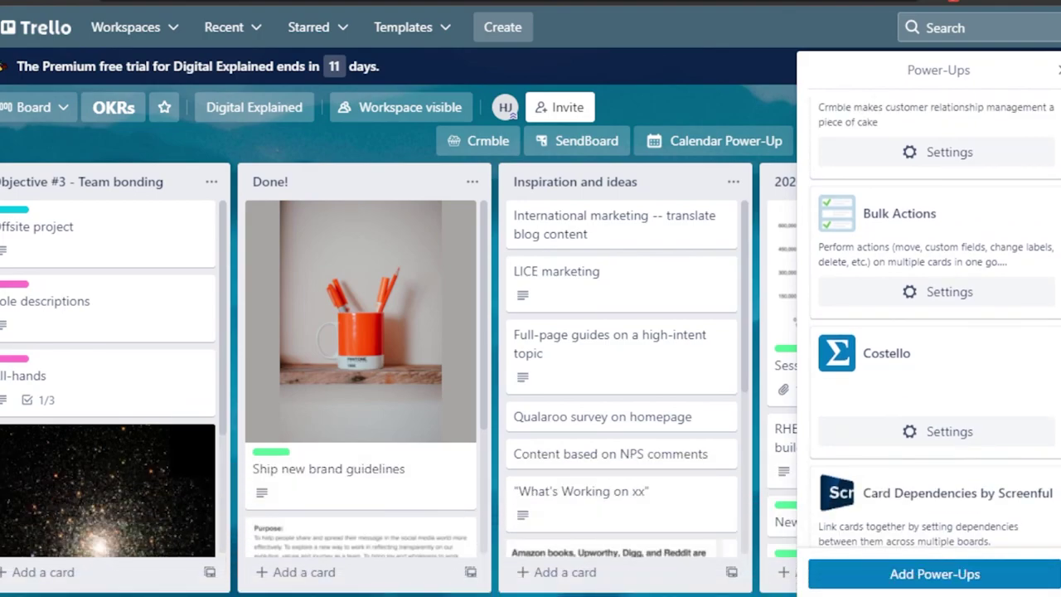